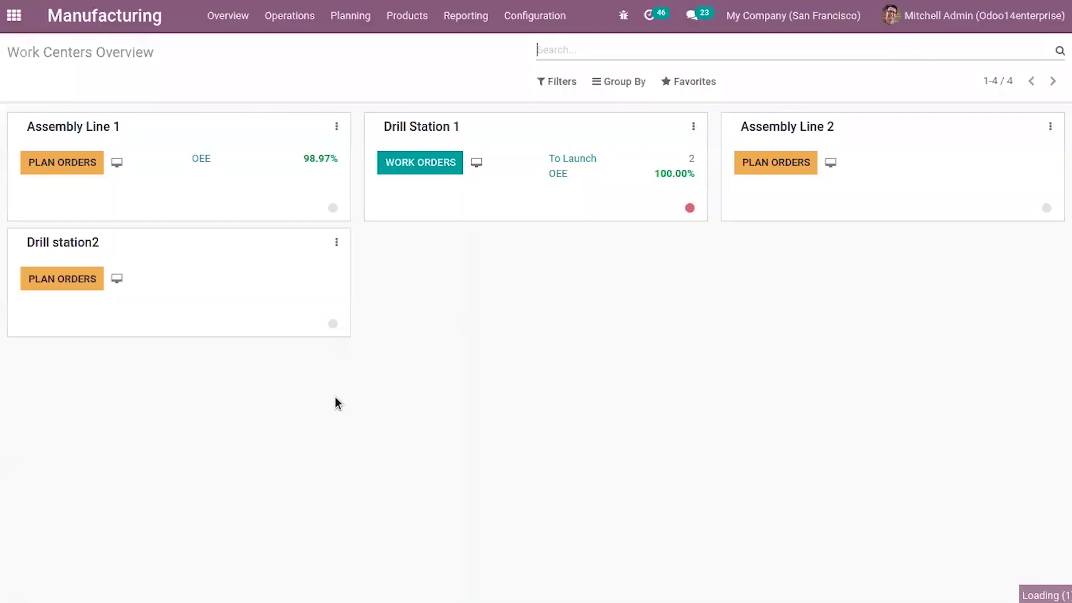
Look through the Manufacturing settings, then return to the Work Centers Overview.
click(529, 17)
click(529, 16)
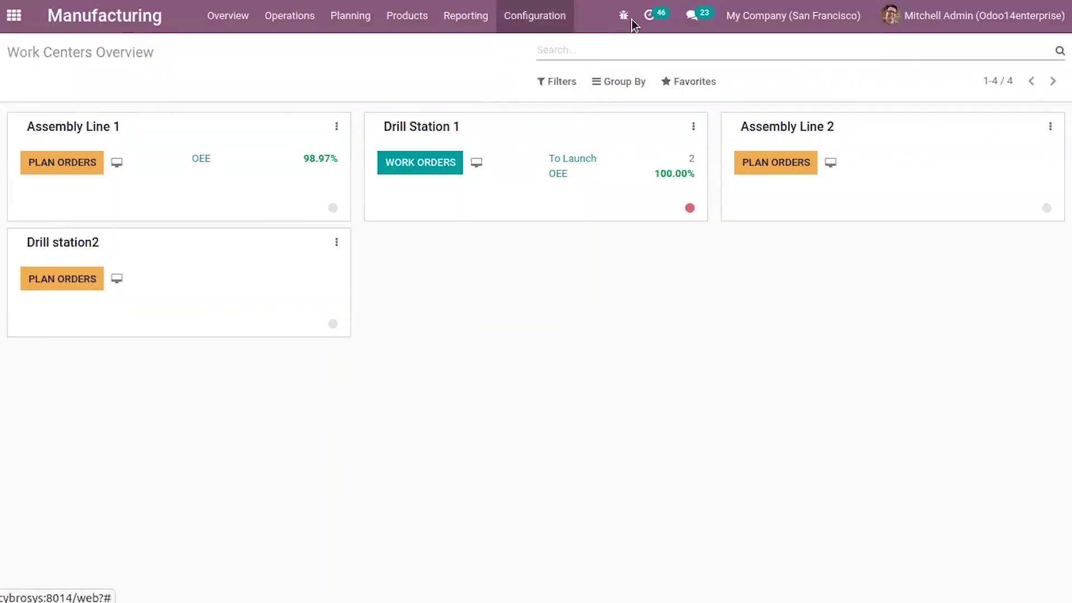
click(525, 15)
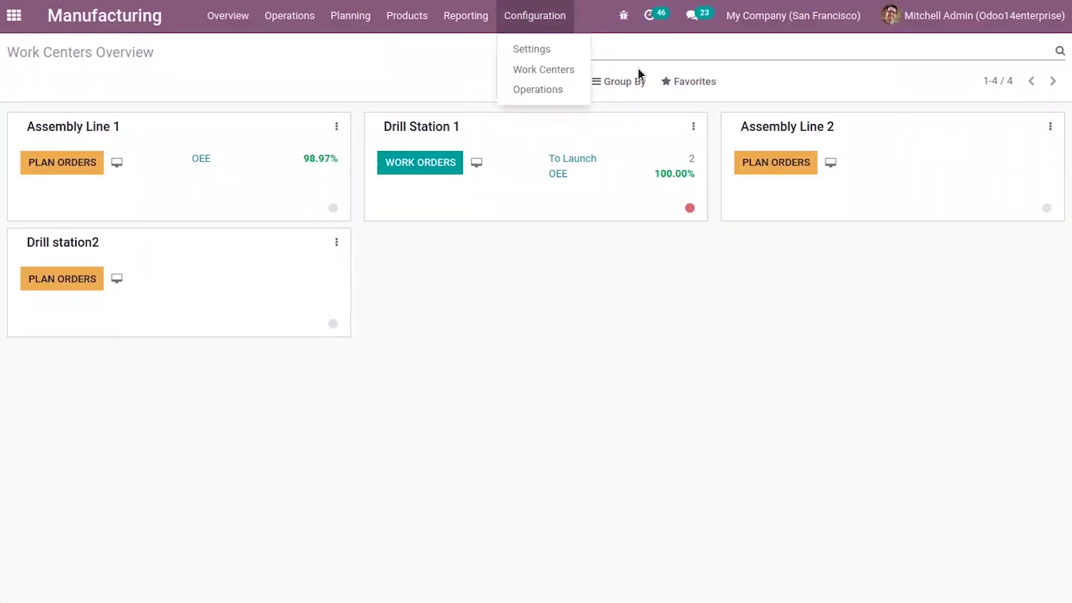
click(531, 49)
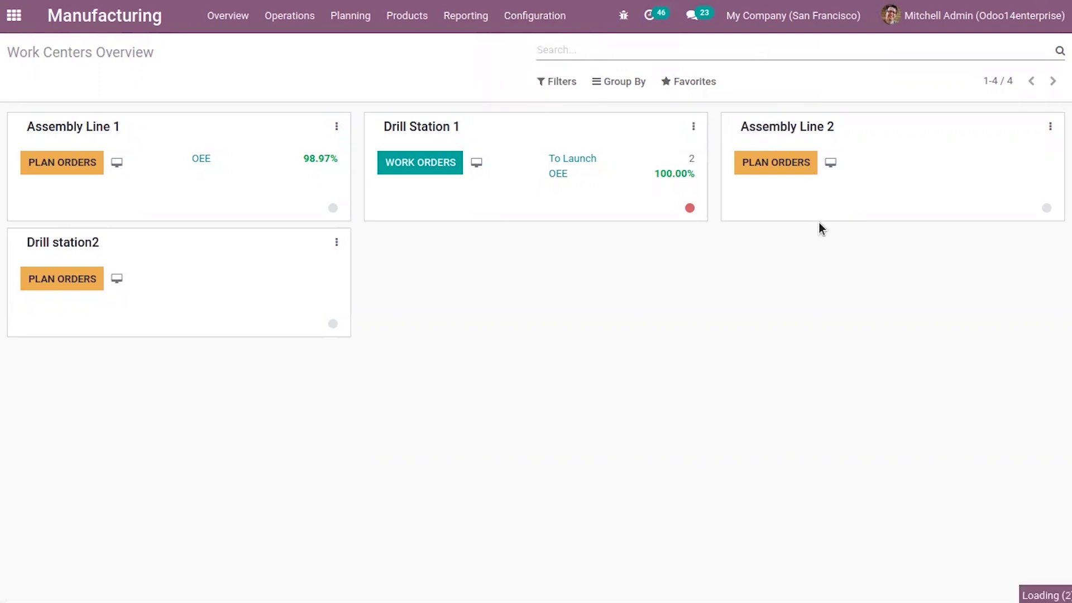
click(351, 16)
click(515, 69)
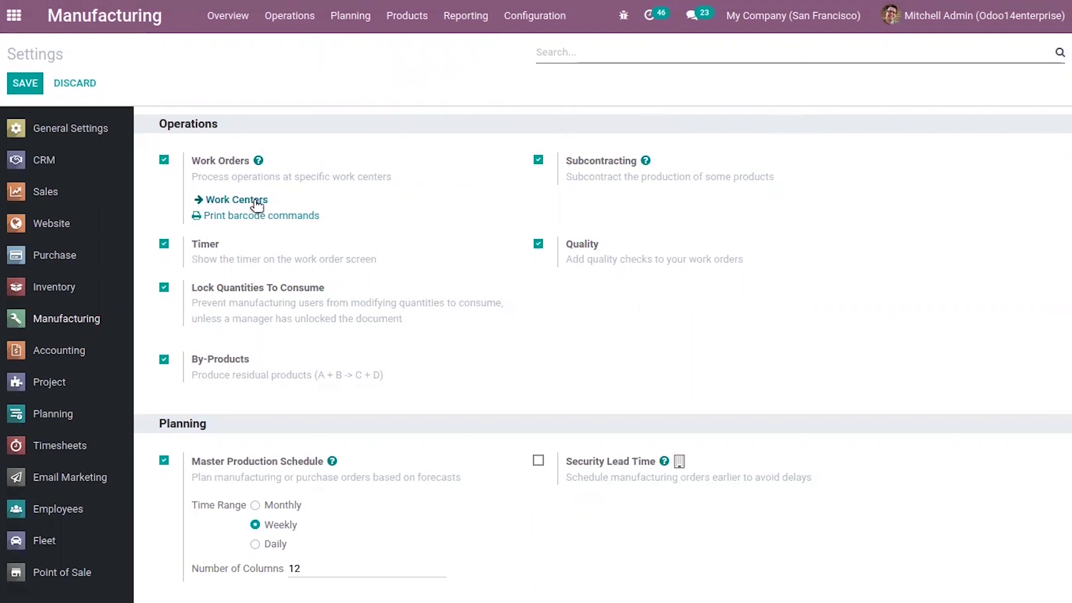
mouse_move(310, 208)
click(227, 17)
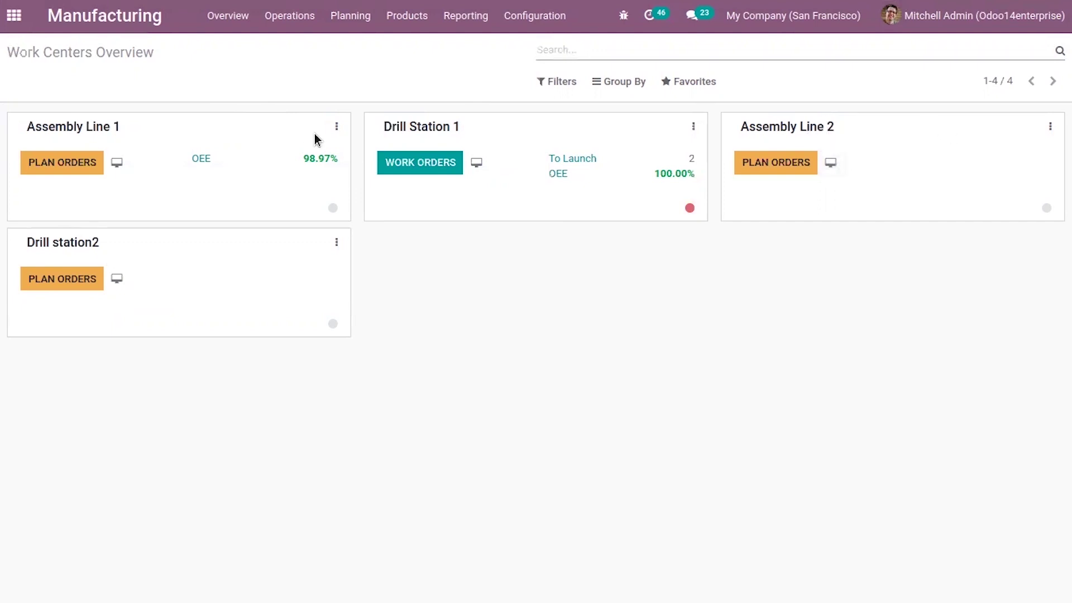
From the Work Centers list, discard a new record and open Assembly Line 1.
click(527, 19)
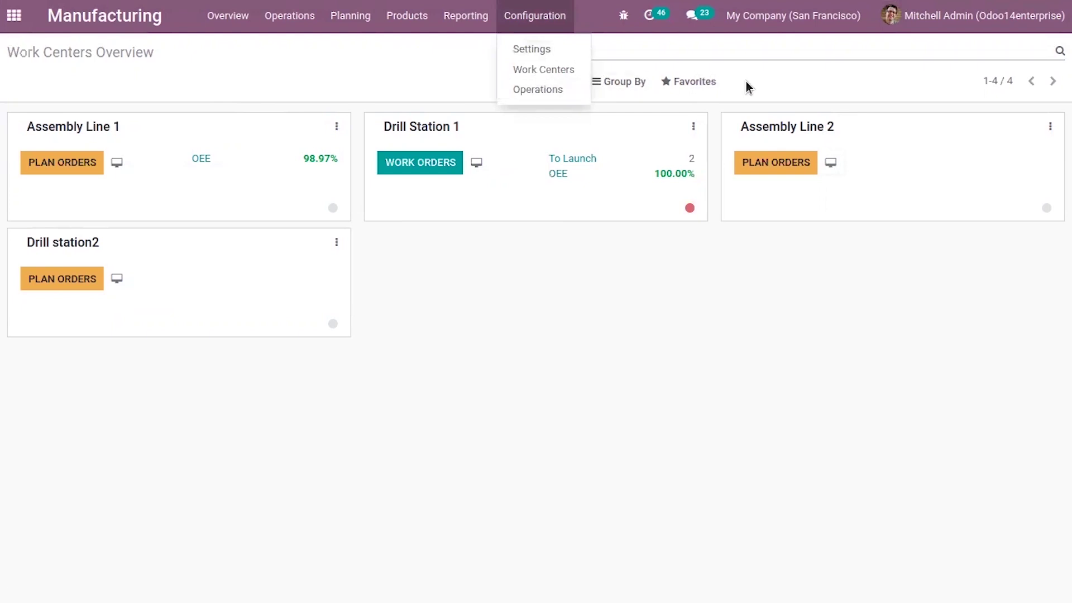
click(567, 71)
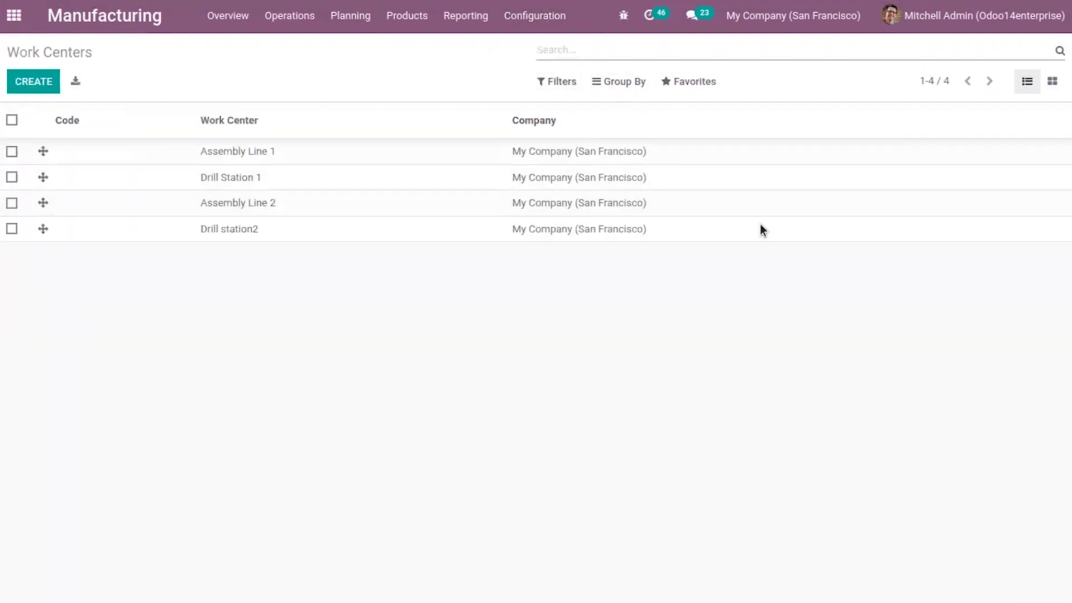
click(24, 80)
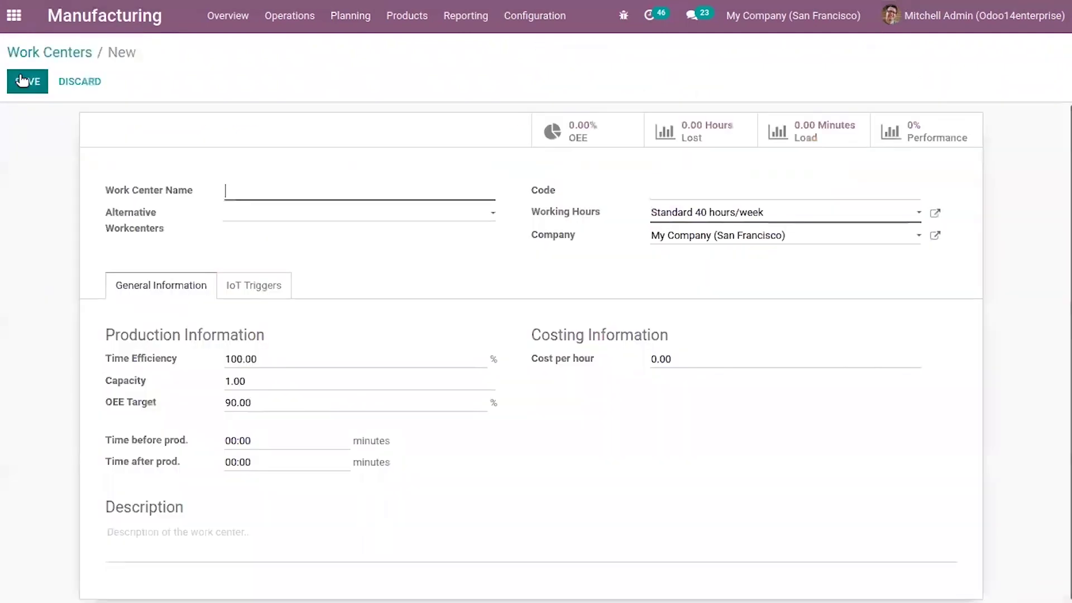
click(87, 53)
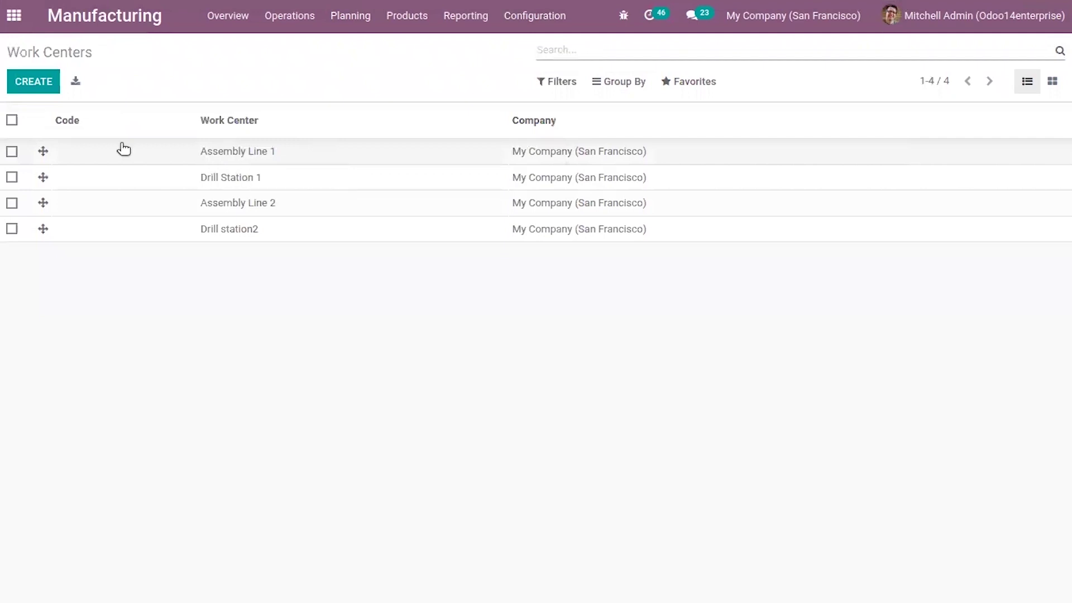
click(259, 156)
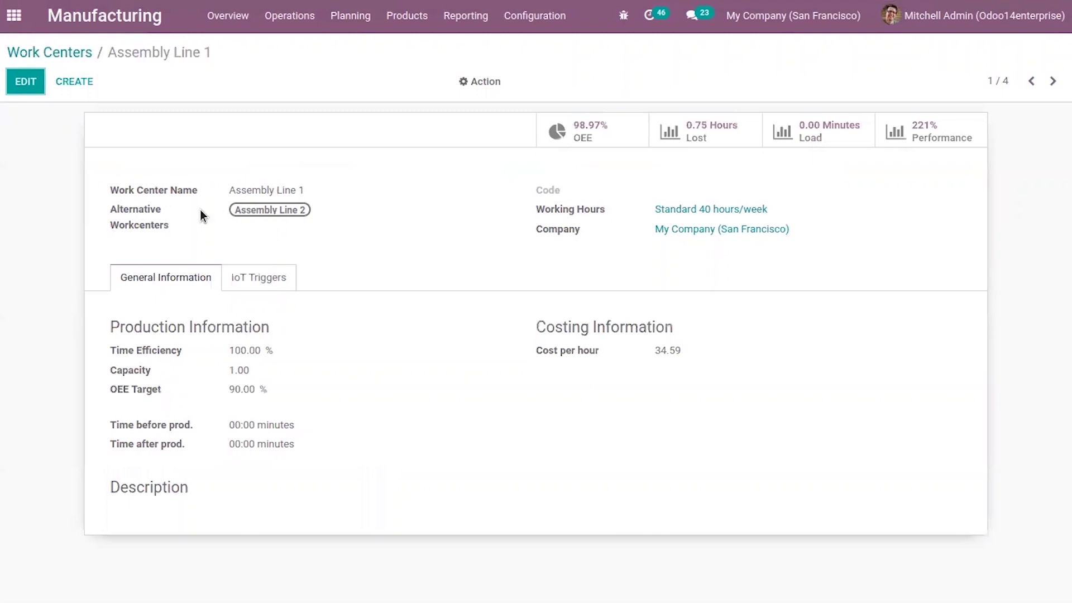
click(26, 81)
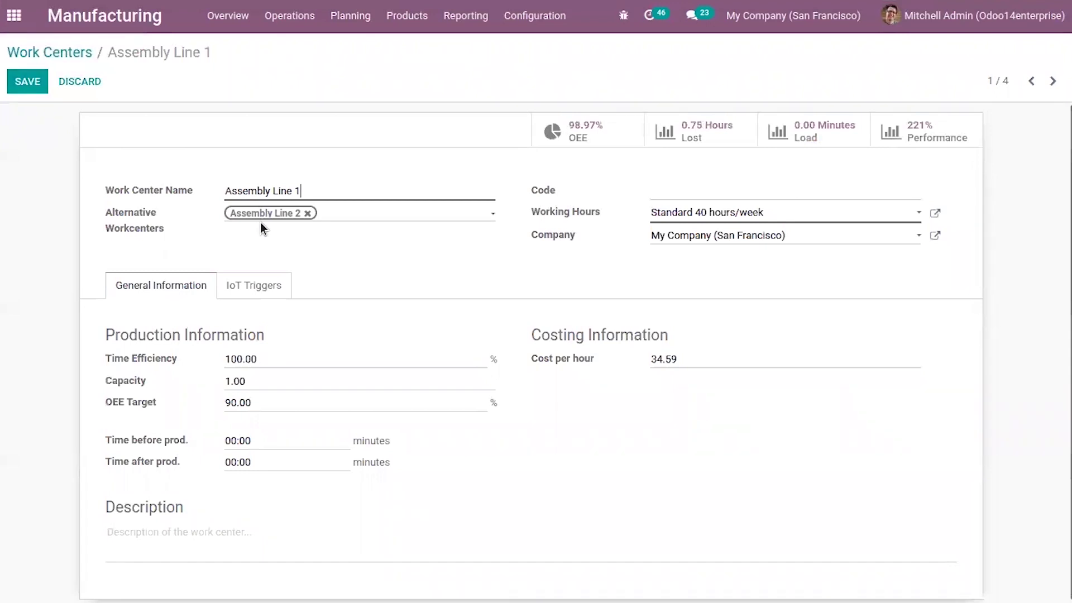
mouse_move(179, 187)
mouse_move(133, 381)
click(15, 78)
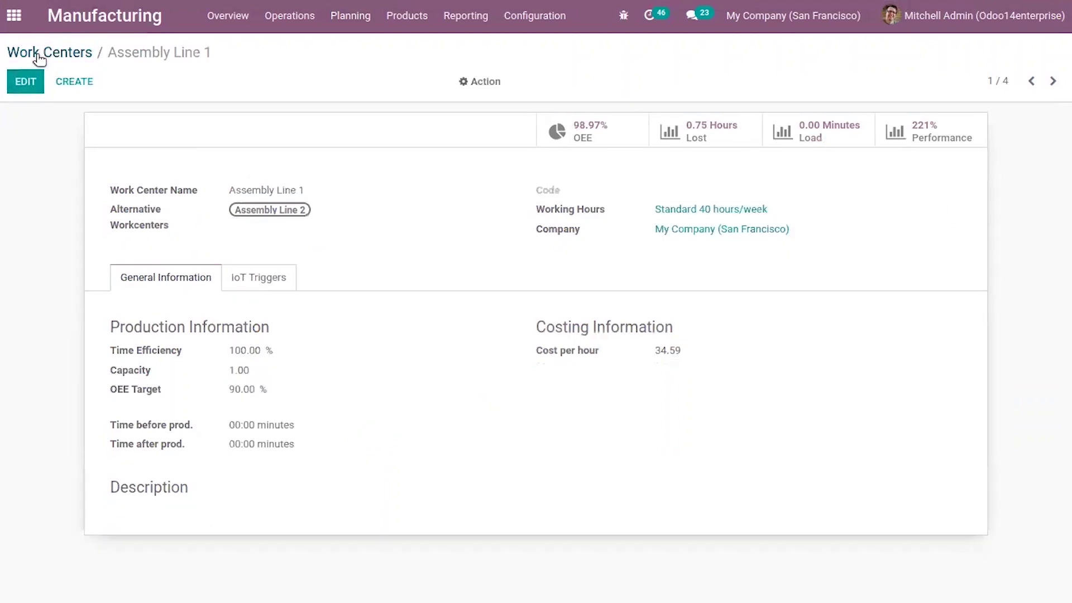
Confirm Assembly Line 2's alternative is Assembly Line 1, then go back to the Work Centers list.
click(34, 52)
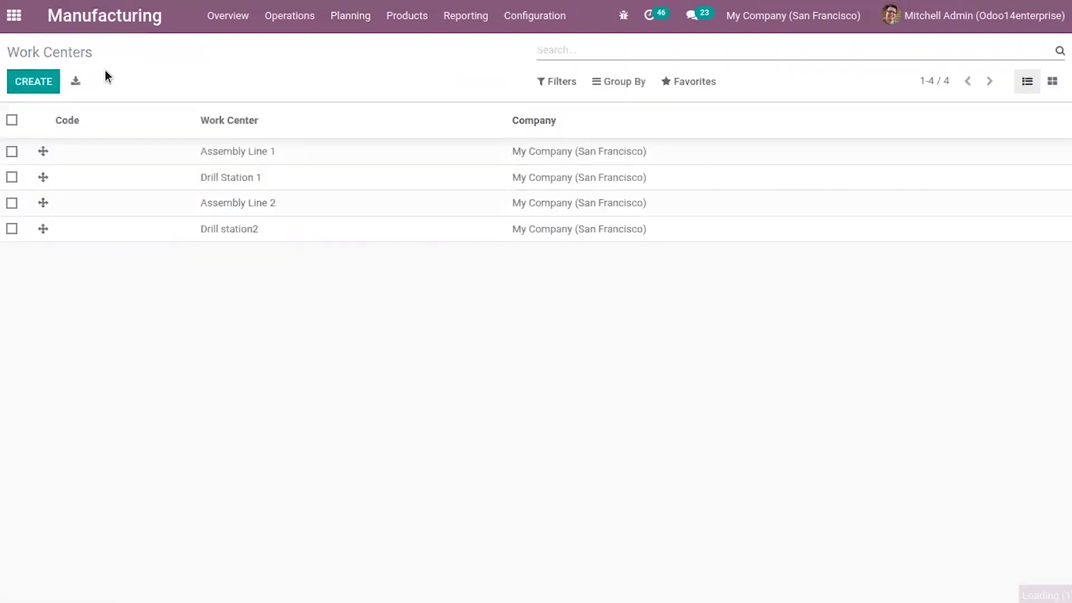
click(253, 205)
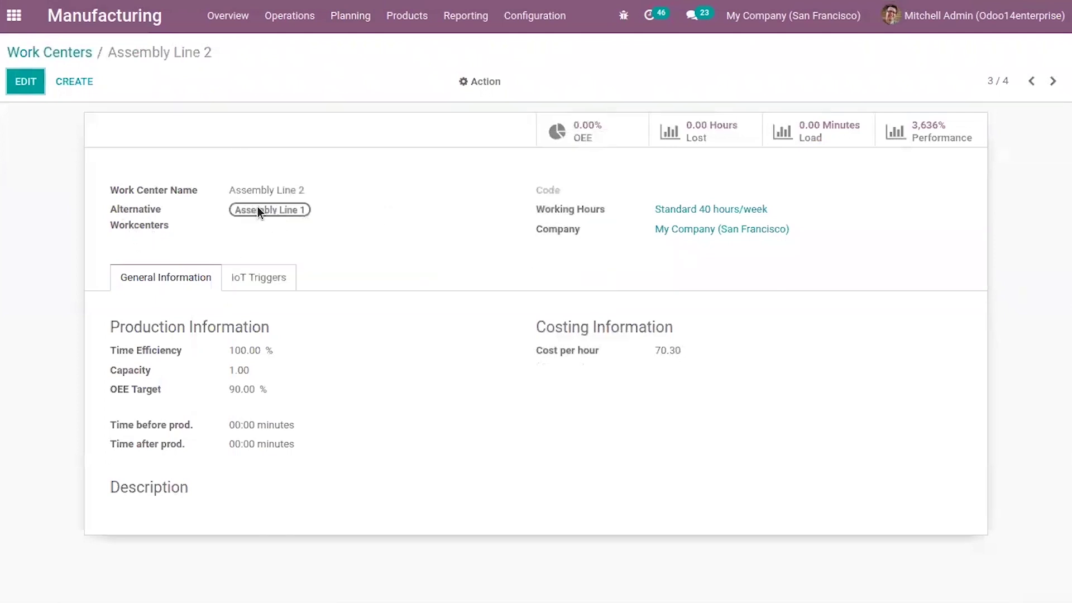
click(80, 54)
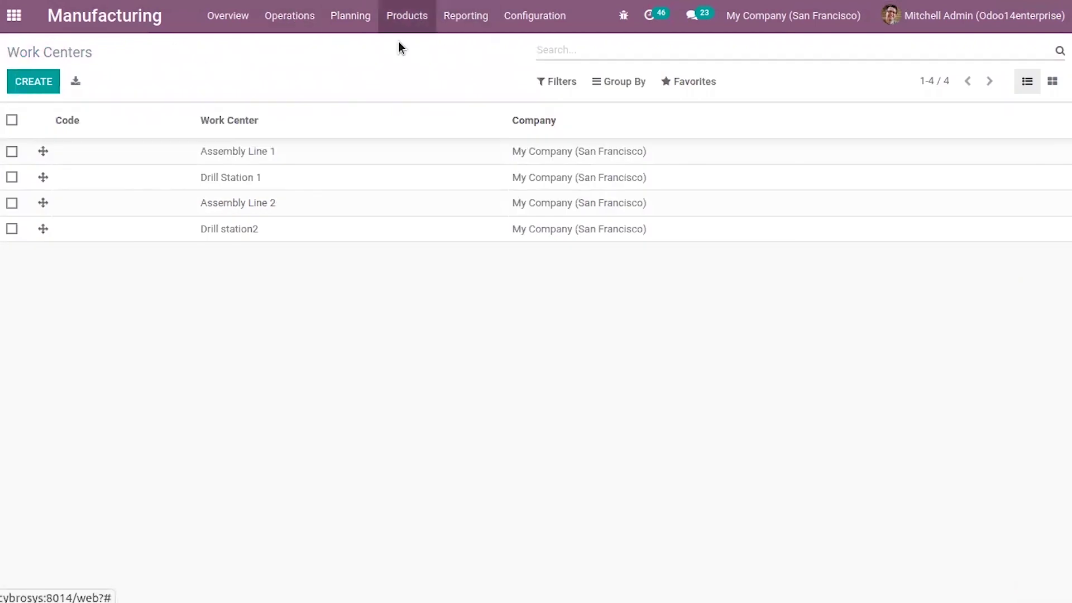
click(395, 22)
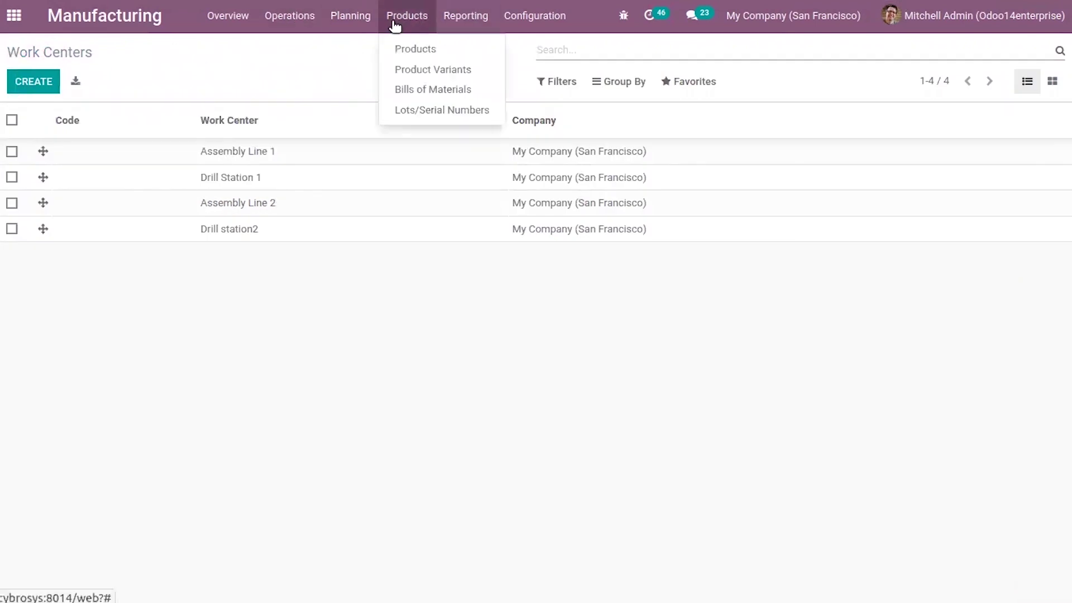
Review the [FURN_8522] Table Top BoM operations (Manual Assembly, Finishing) without adding any, and save.
click(446, 95)
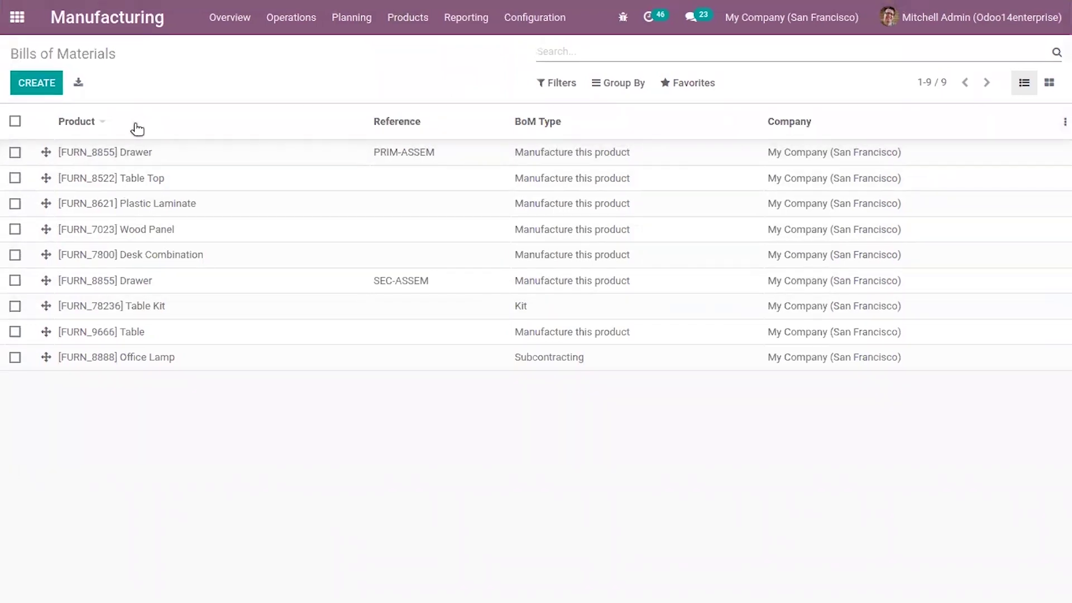
click(171, 179)
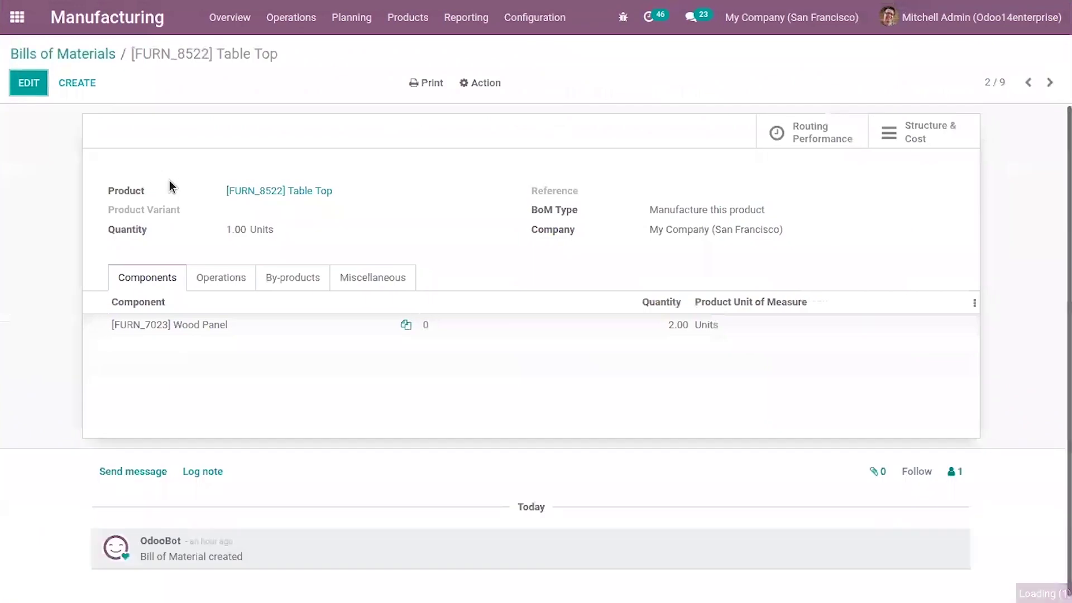
click(17, 86)
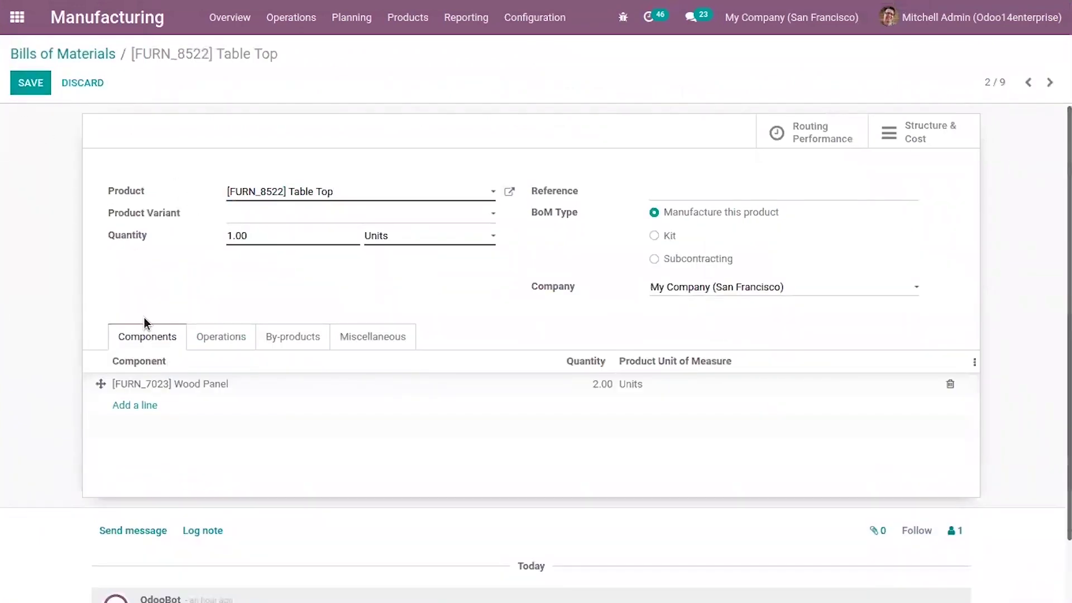
click(222, 337)
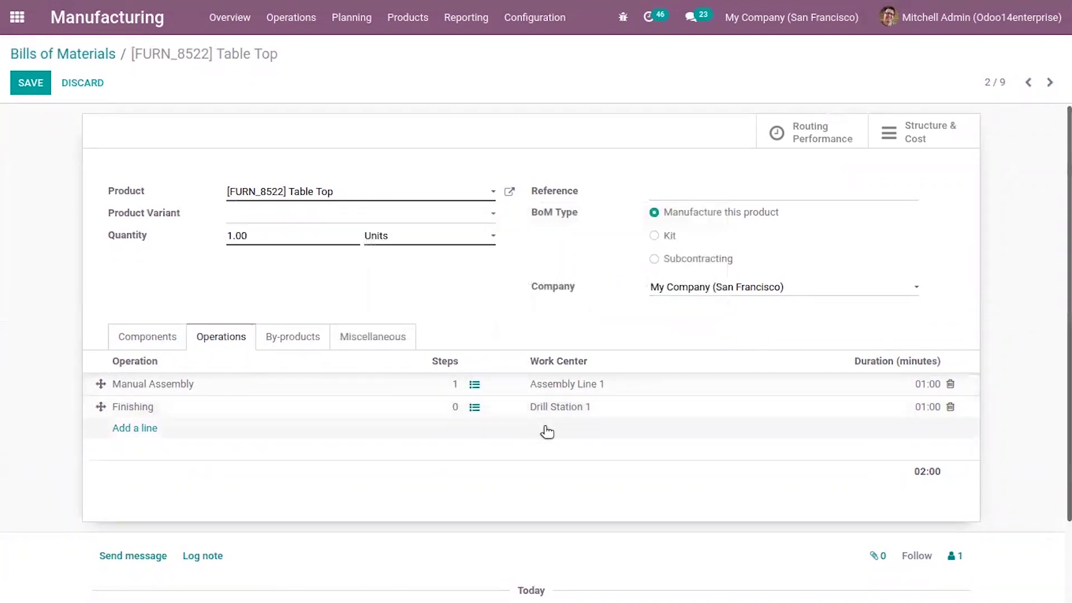
click(148, 429)
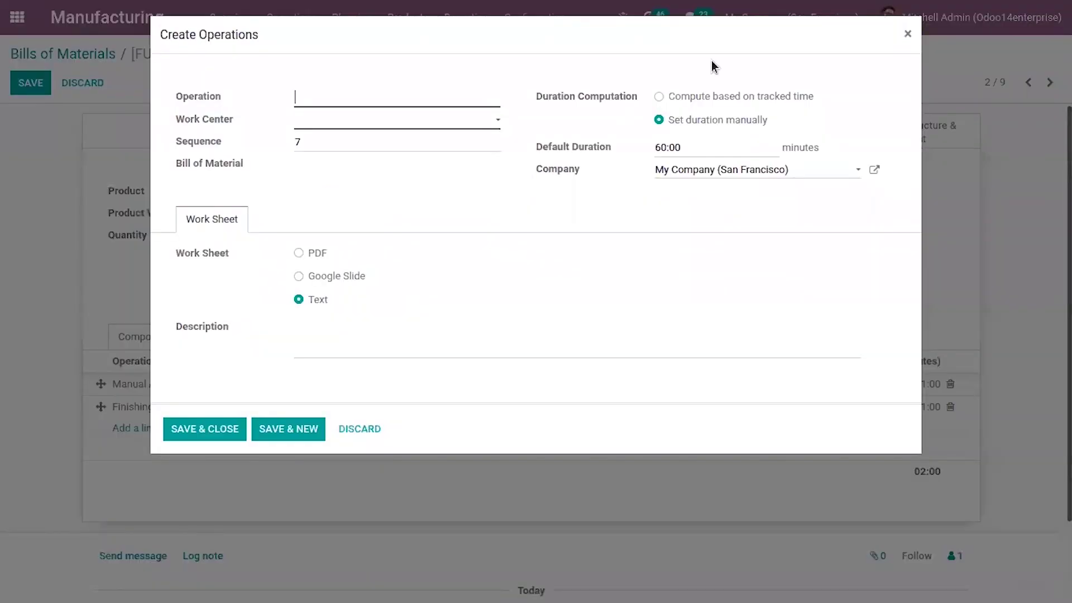
click(908, 34)
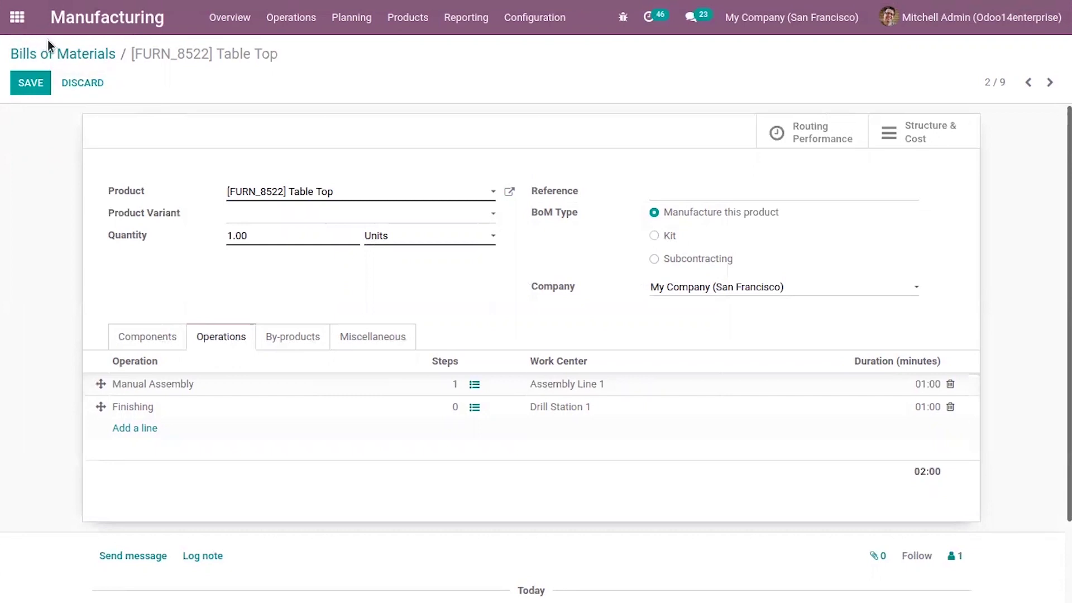
click(35, 83)
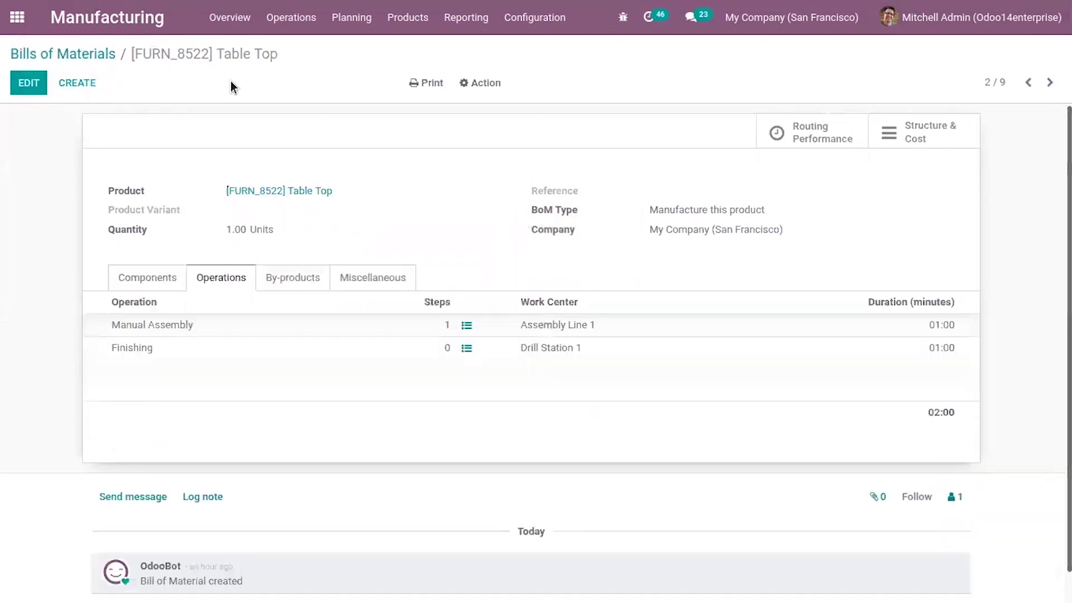
Go from Manufacturing Orders back to the Work Centers Overview via the app menu.
click(305, 20)
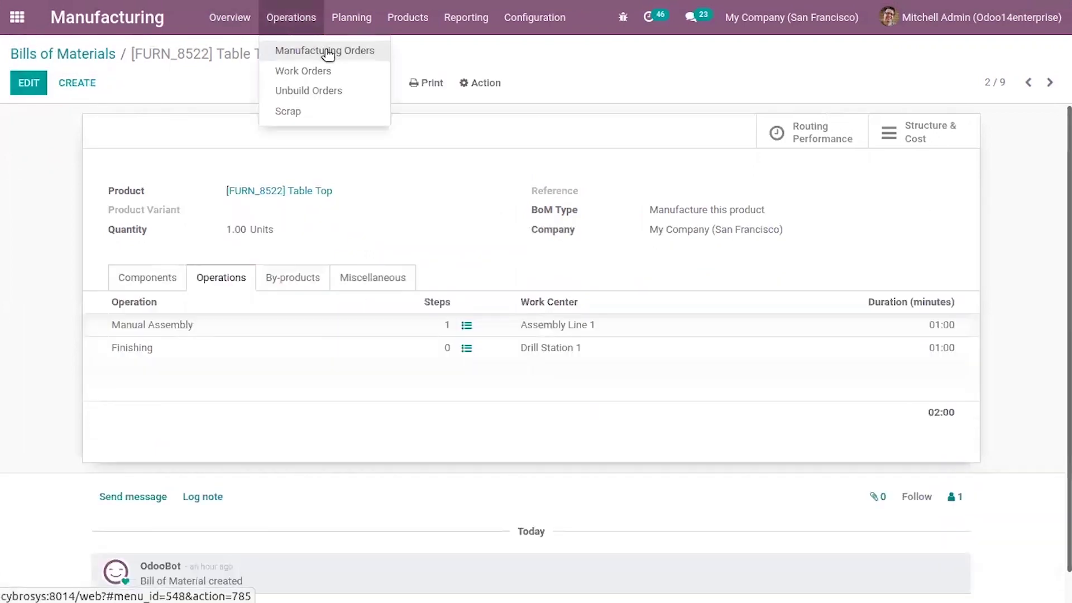
click(325, 51)
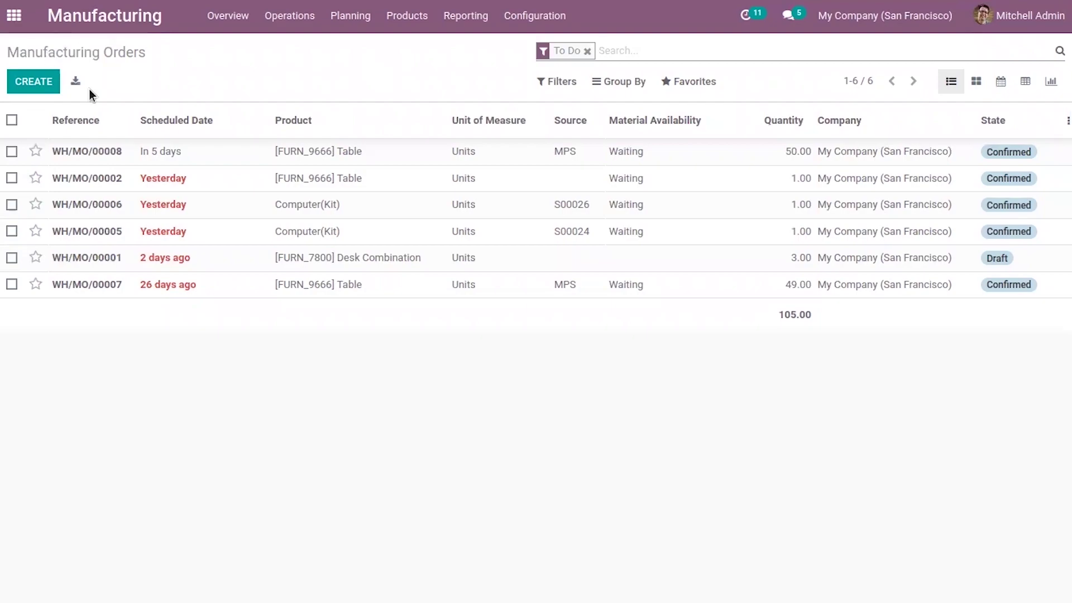
click(14, 15)
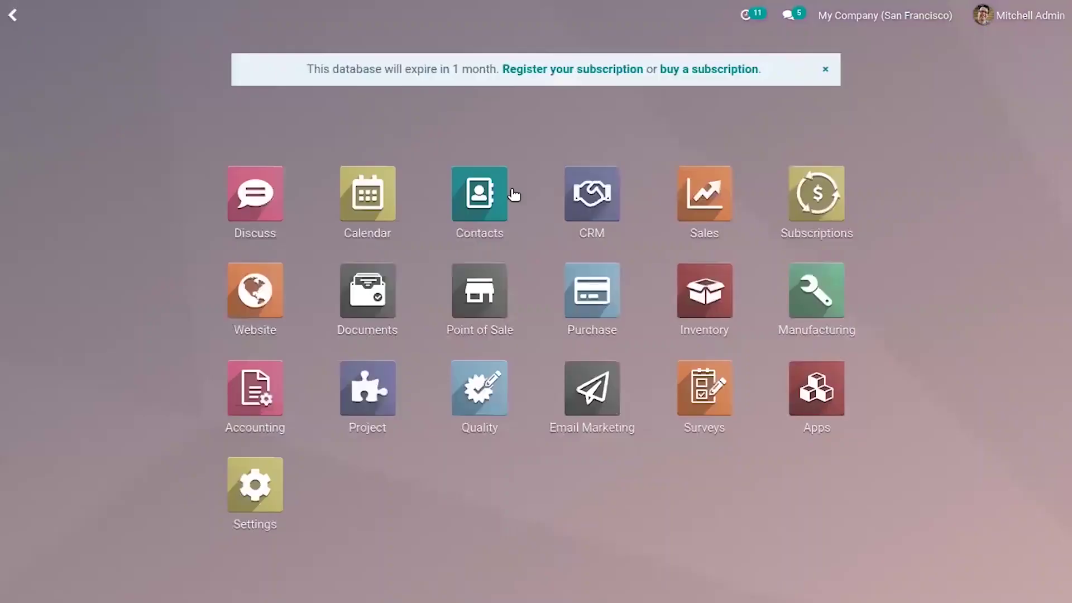
click(770, 314)
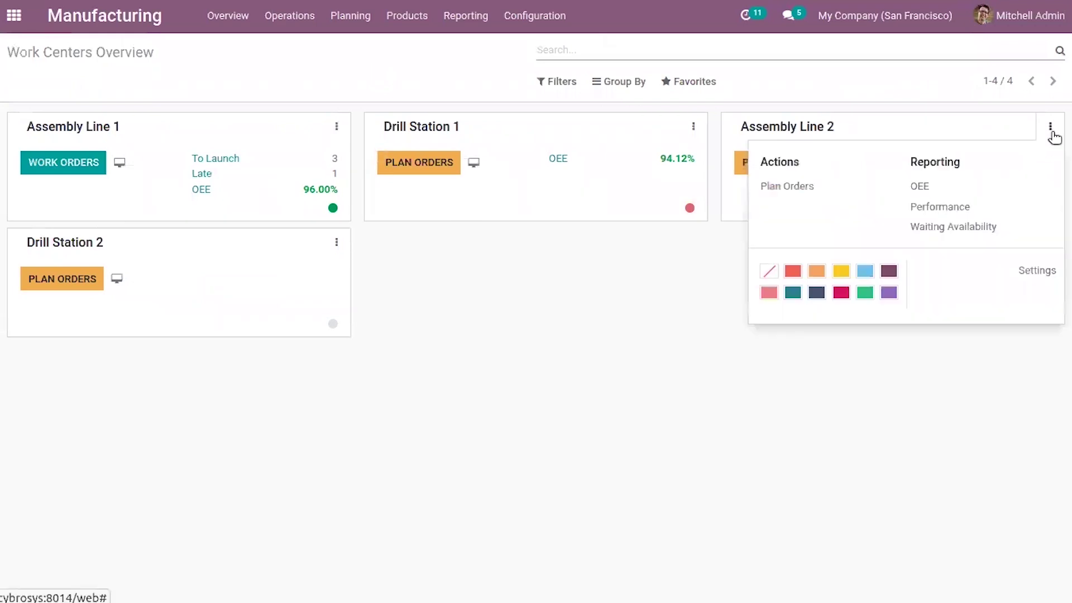
Set Assembly Line 2's capacity to 10.00, save, and return to the overview.
click(1038, 270)
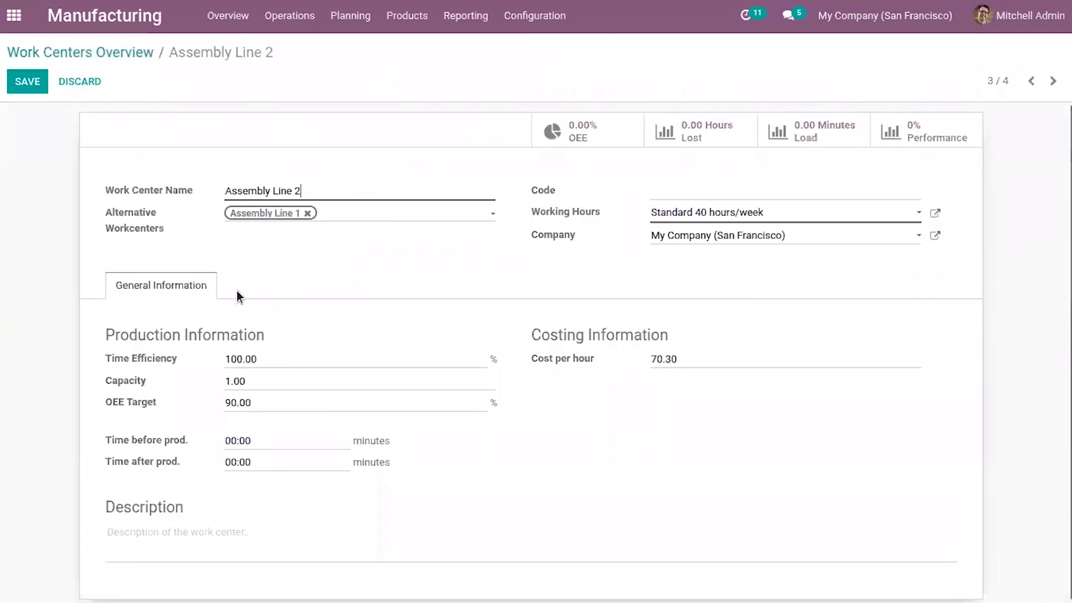
click(228, 381)
text(0)
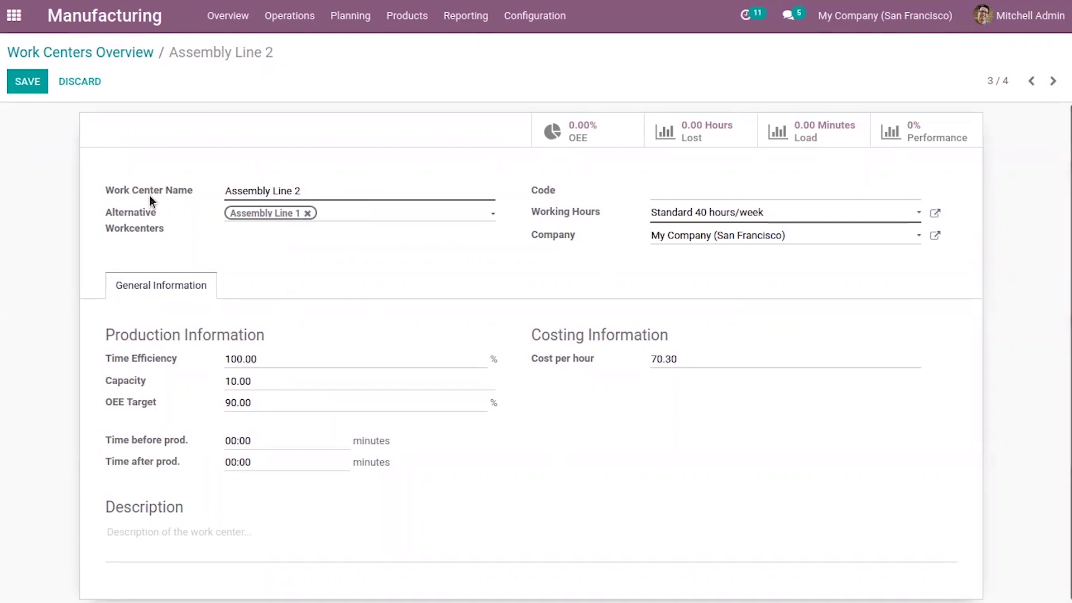
click(20, 84)
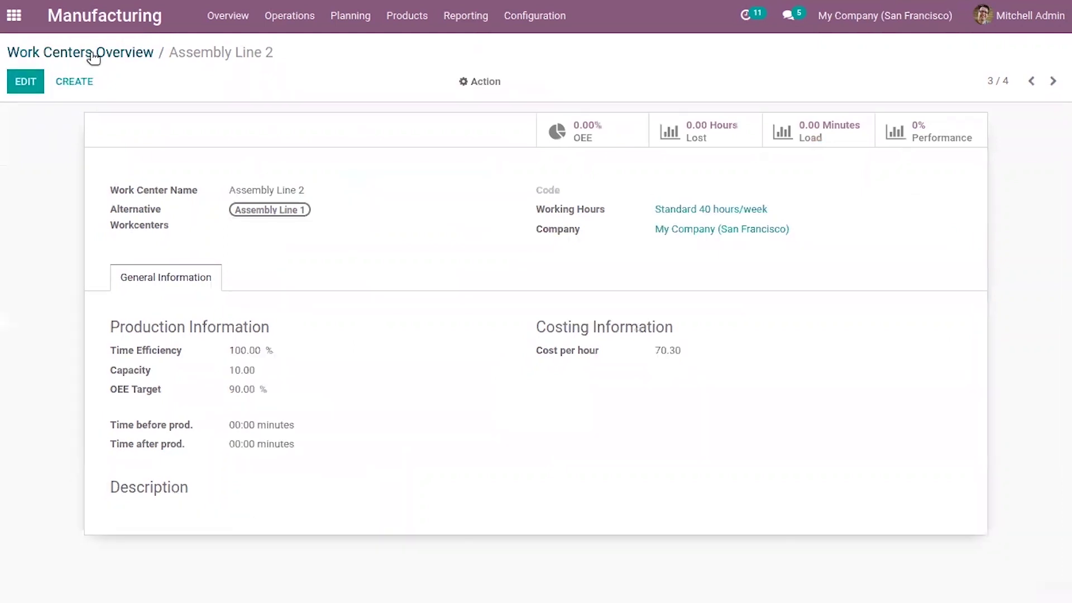
click(89, 53)
click(278, 16)
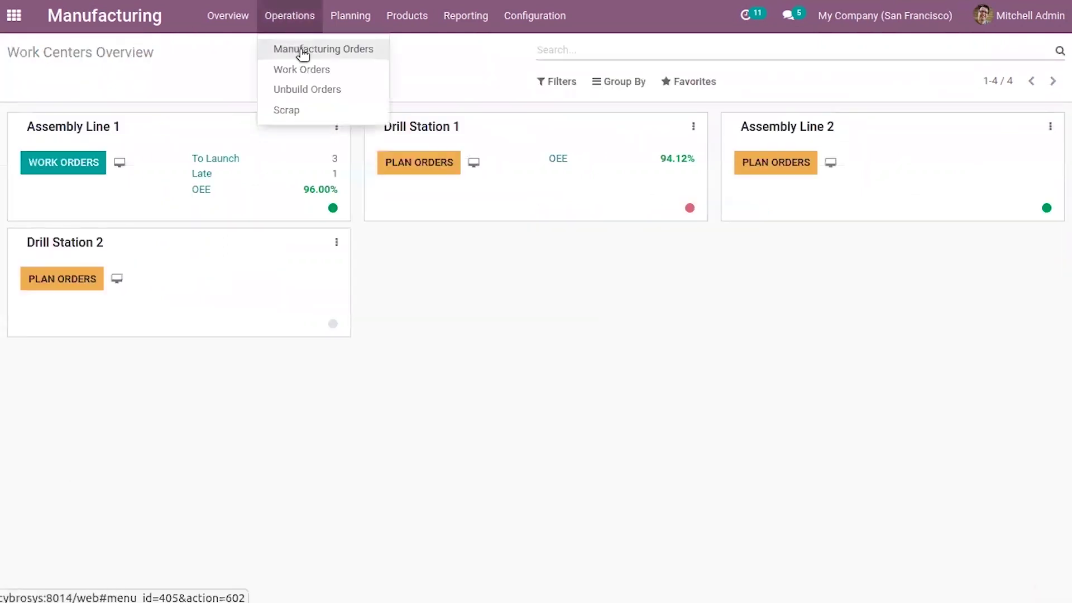
Create a manufacturing order for one [FURN_8522] Table Top, check its work orders, and confirm it.
click(300, 51)
click(31, 87)
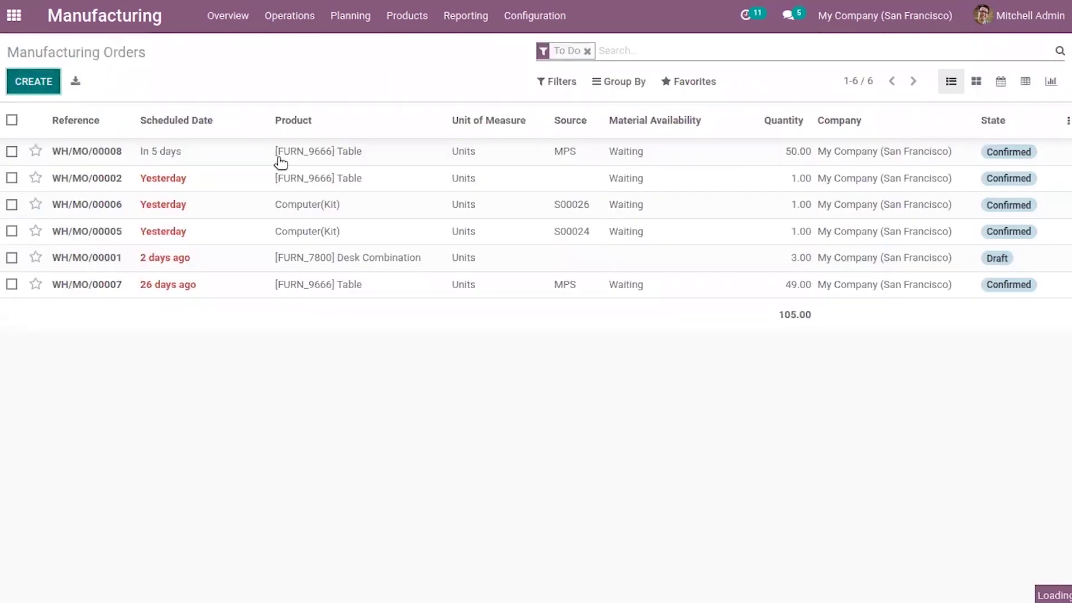
click(297, 227)
text(tab)
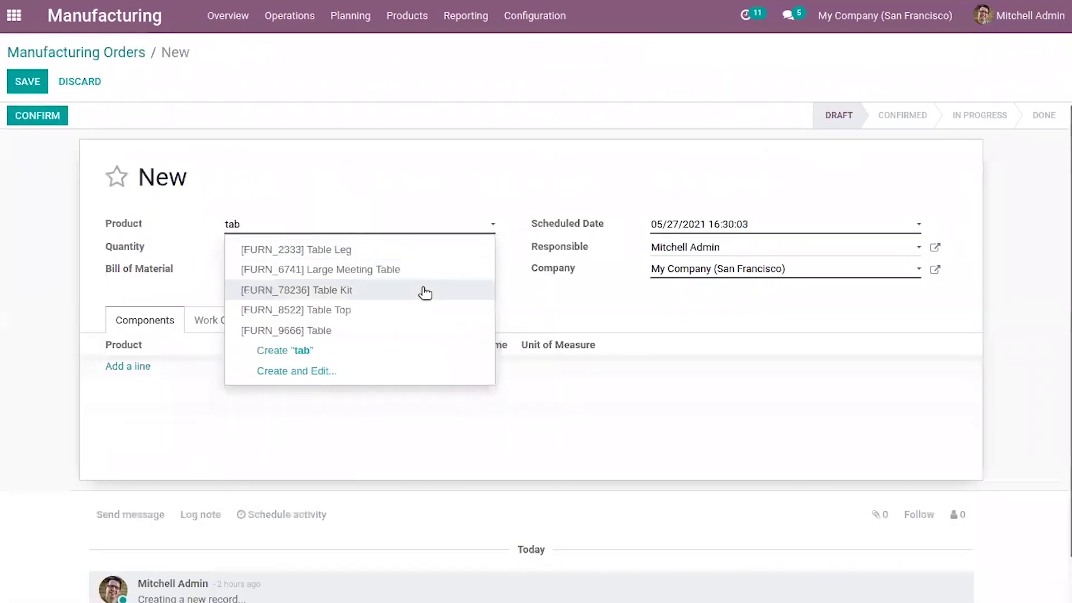
click(354, 311)
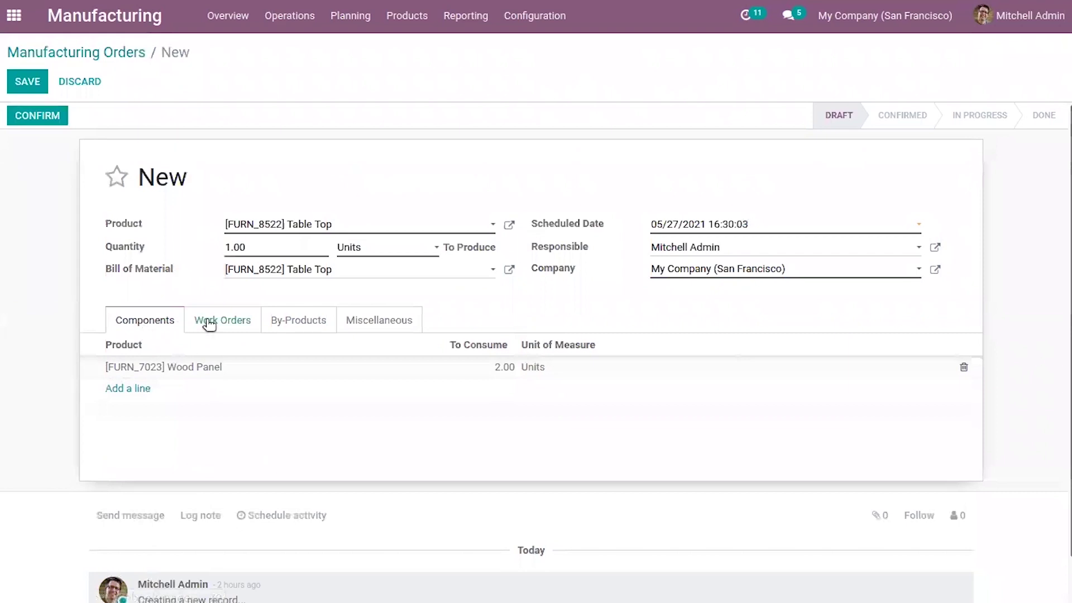
click(229, 323)
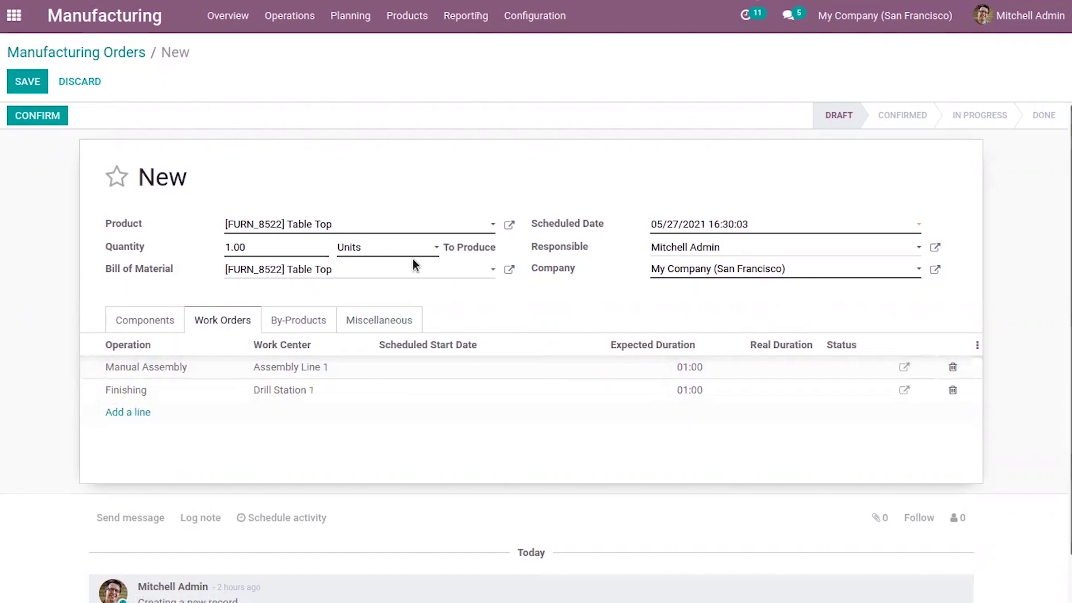
click(15, 124)
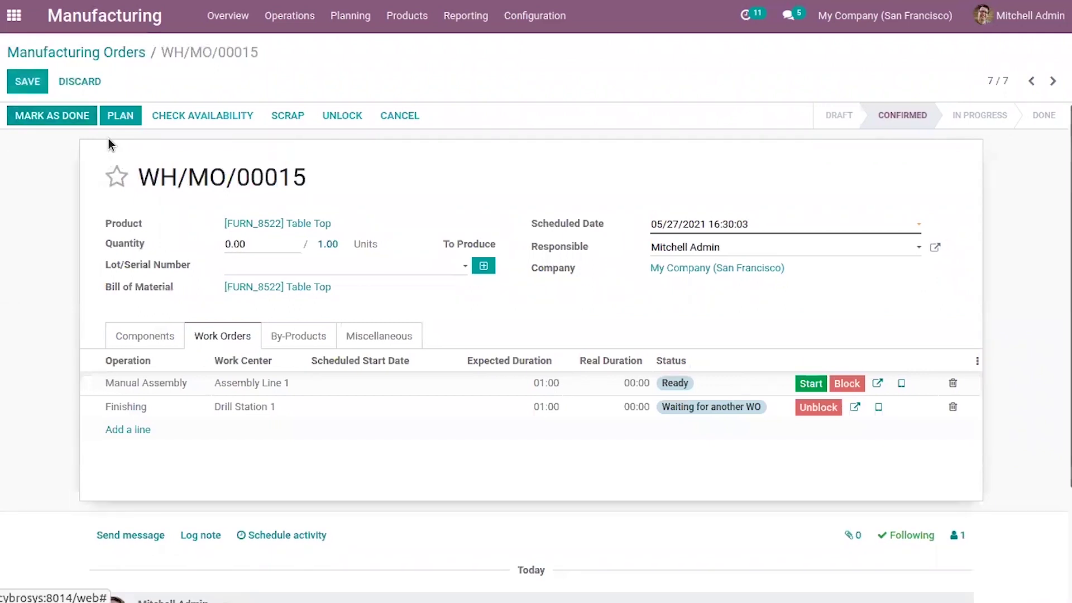
Plan WH/MO/00015 so its work orders are scheduled for 05/27/2021.
click(132, 120)
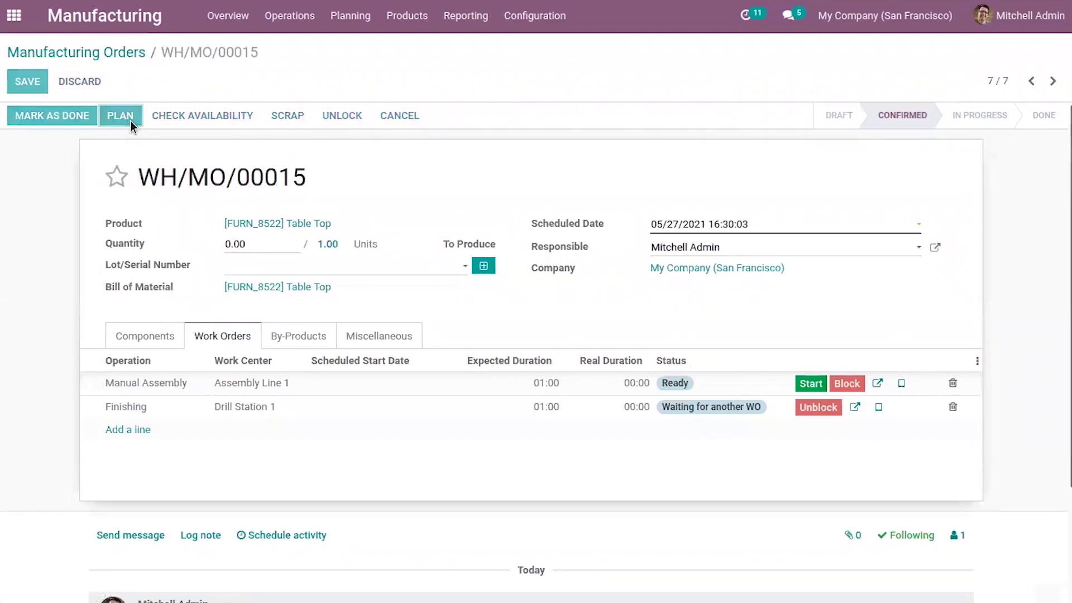
click(118, 177)
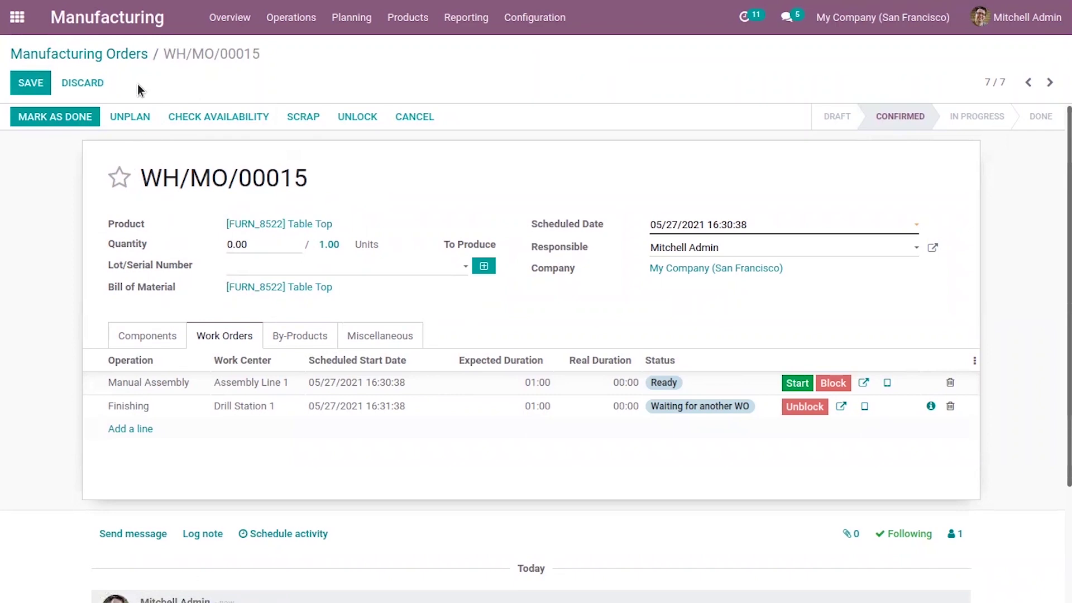
click(89, 55)
Create and confirm WH/MO/00016 for one [FURN_8522] Table Top, then view its work orders.
click(34, 86)
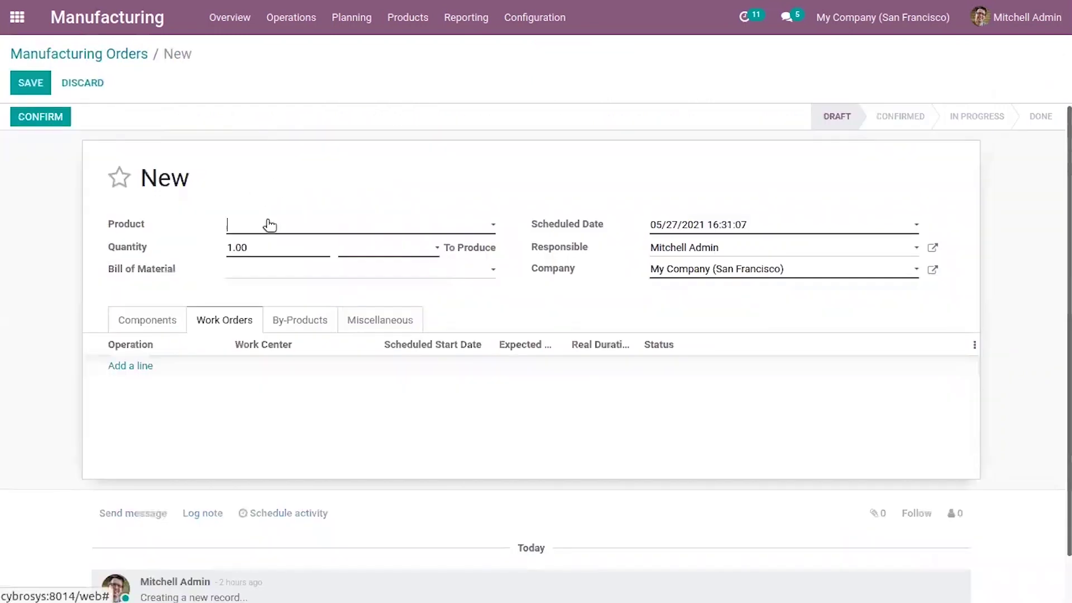
click(268, 223)
text(tab)
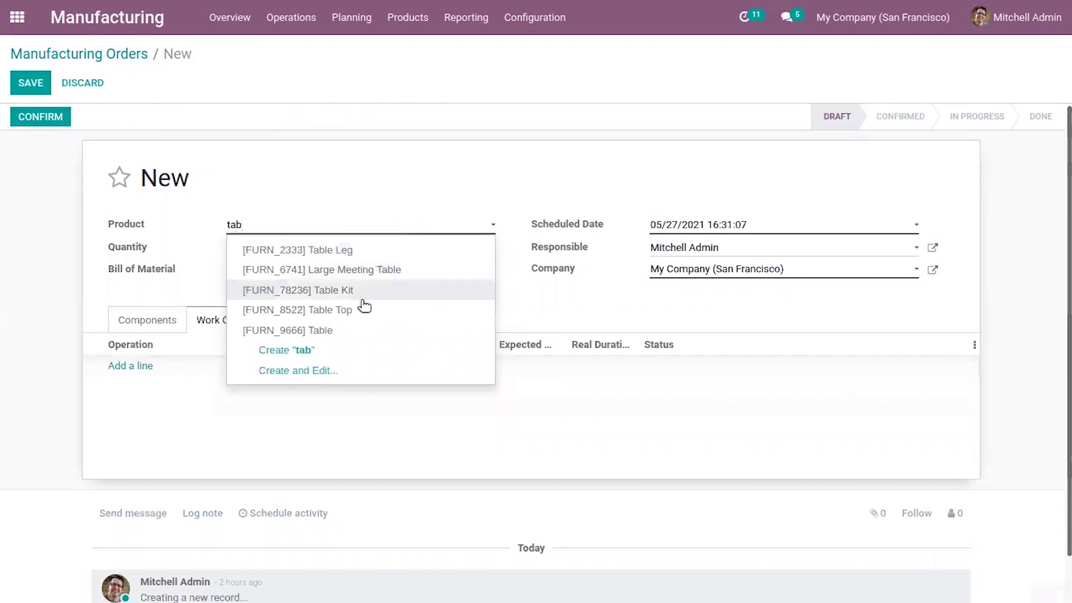
click(359, 309)
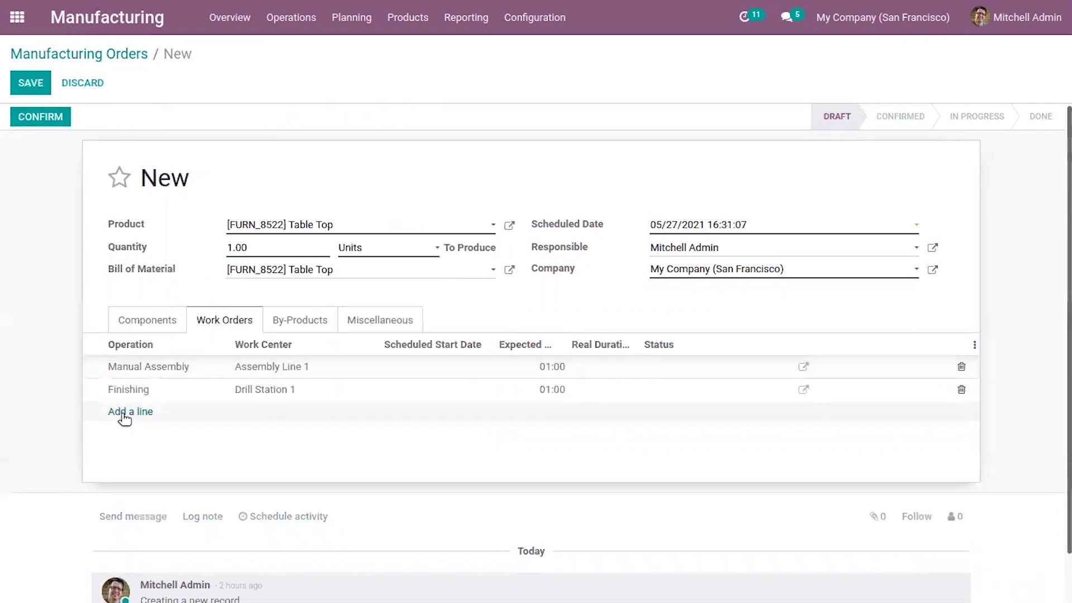
click(150, 322)
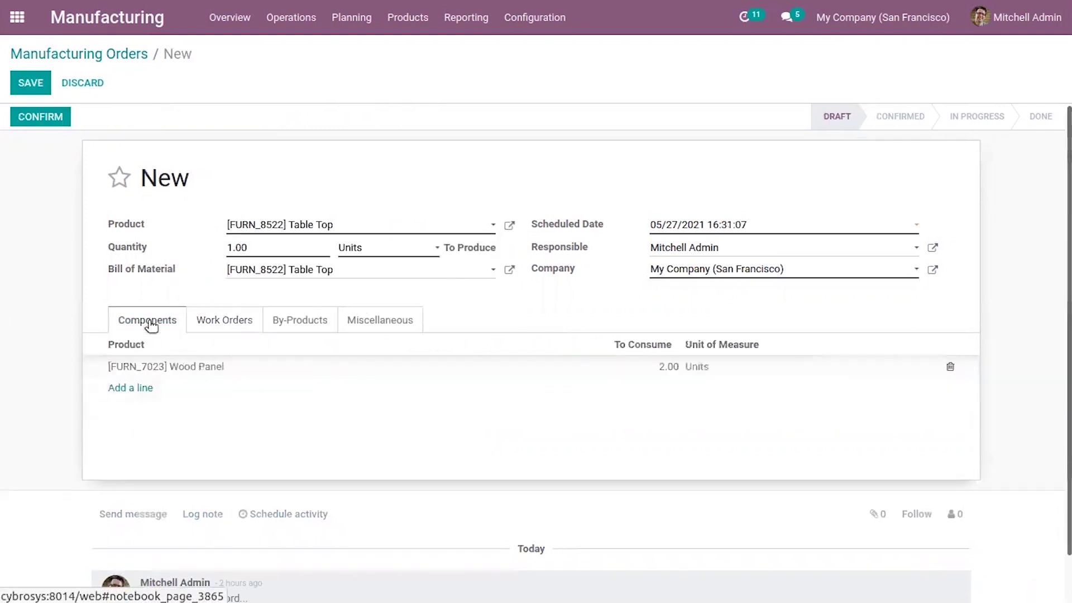
click(38, 116)
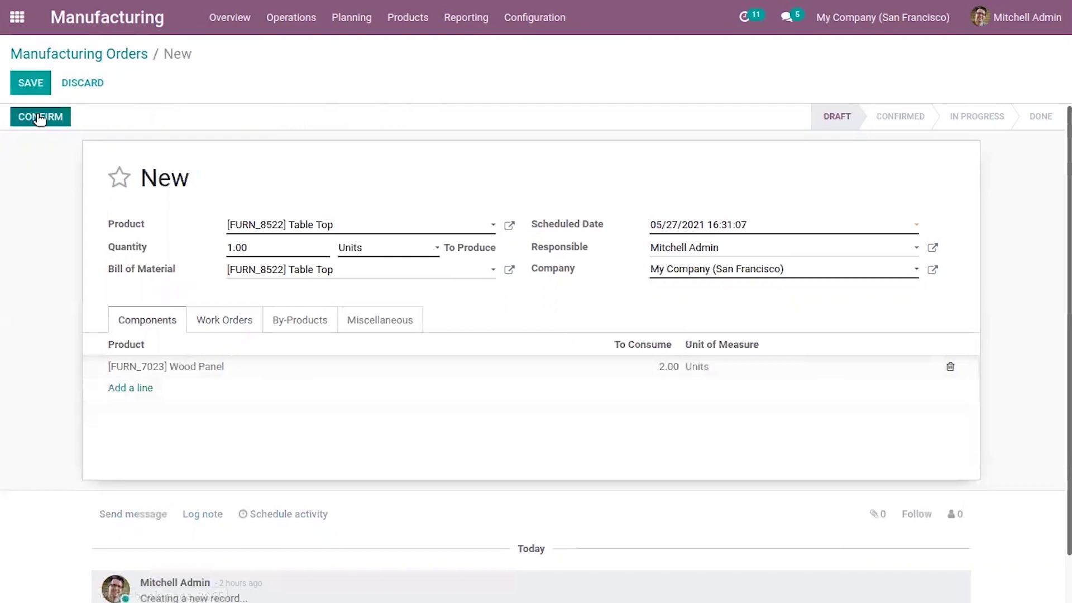
click(214, 322)
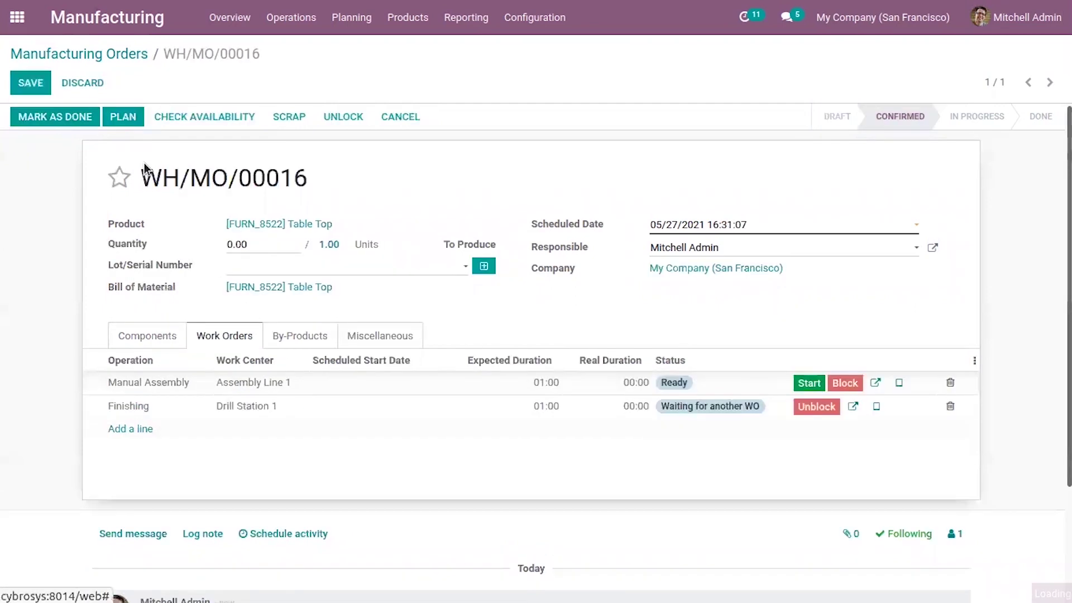
Plan WH/MO/00016 and start its Manual Assembly work order on Assembly Line 2.
click(132, 119)
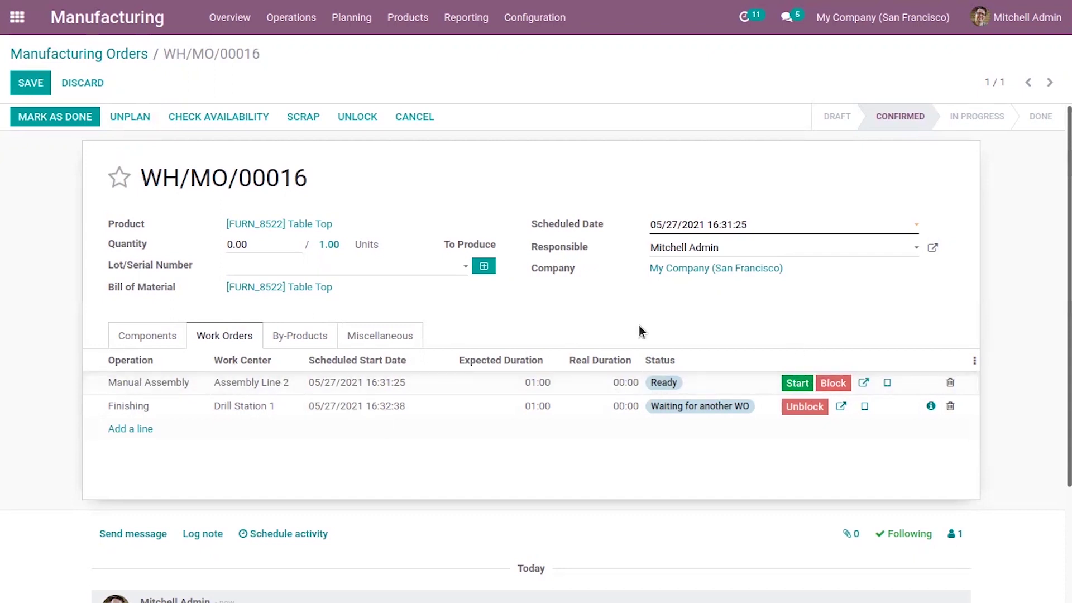
click(797, 383)
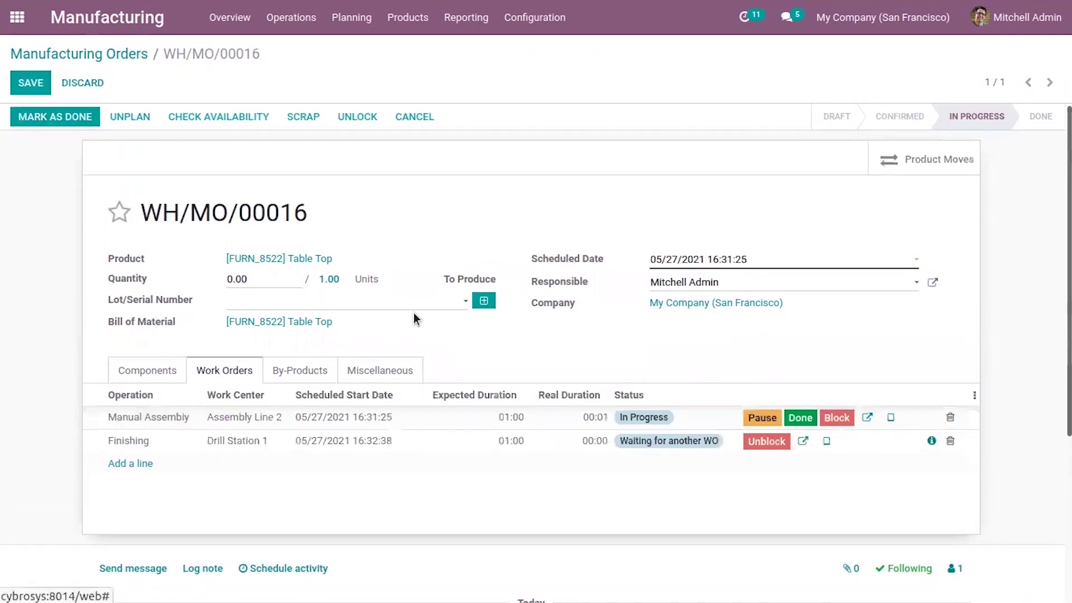
click(126, 56)
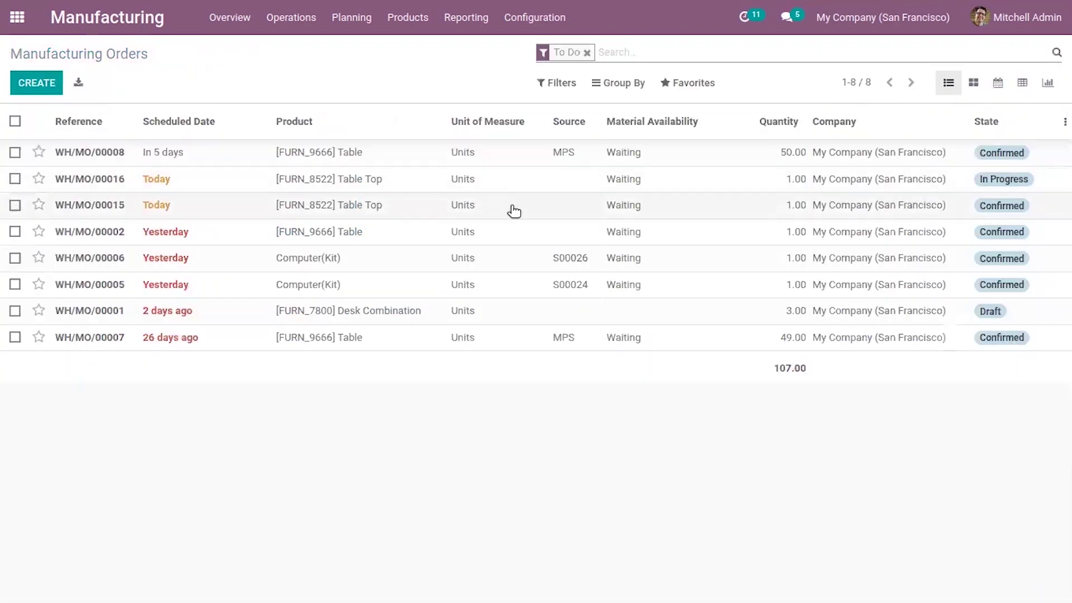
Start WH/MO/00015's Manual Assembly on Assembly Line 1, then return to the Work Centers Overview.
click(537, 210)
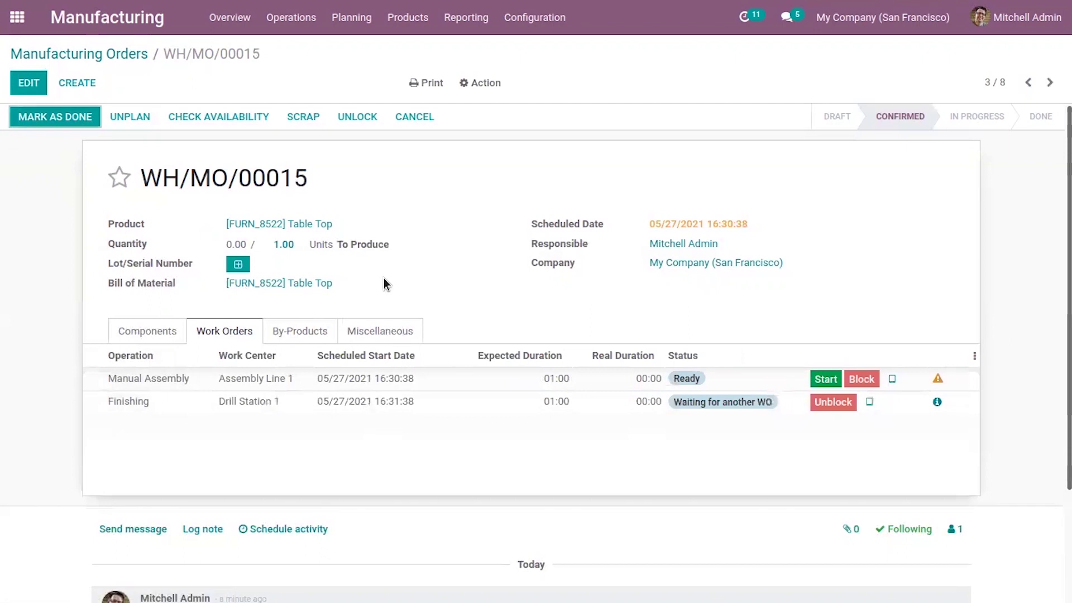
click(820, 379)
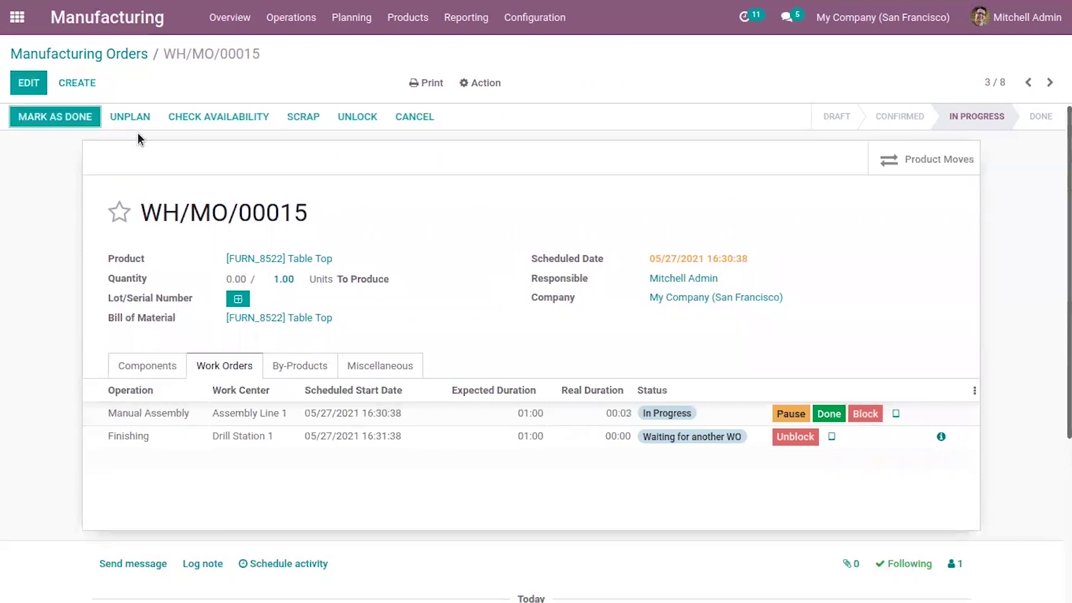
click(61, 54)
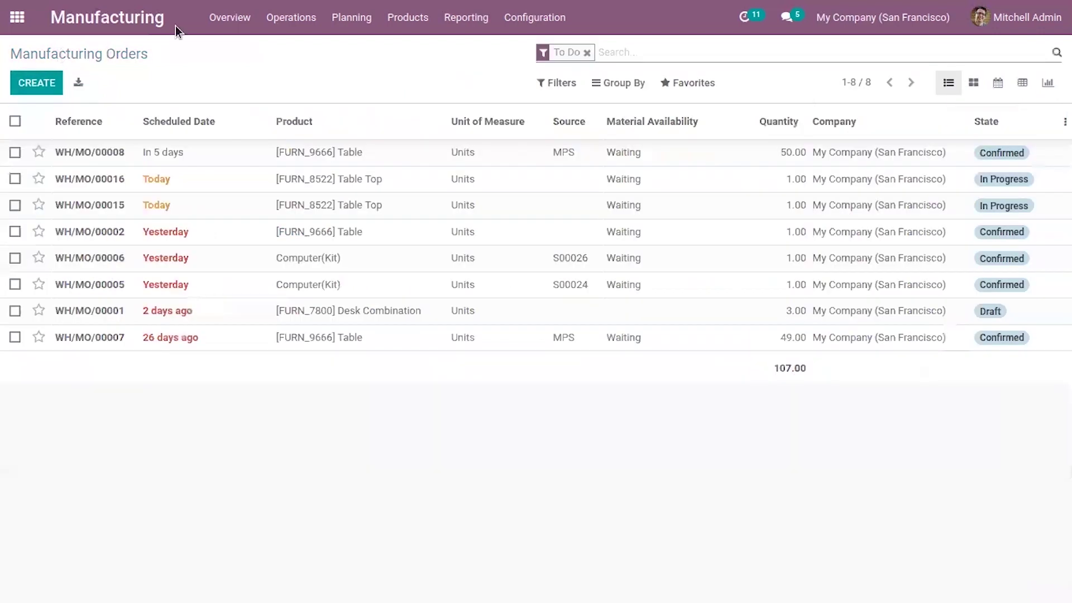
click(229, 22)
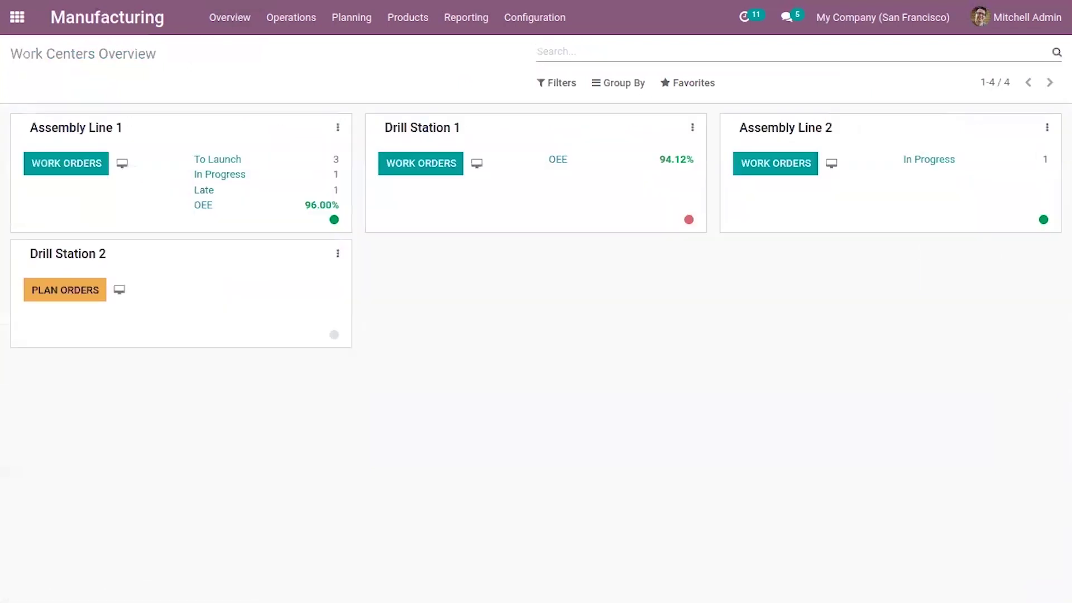
In Assembly Line 2 settings, replace alternative work center Assembly Line 1 with Drill Station 2 and save.
click(1047, 130)
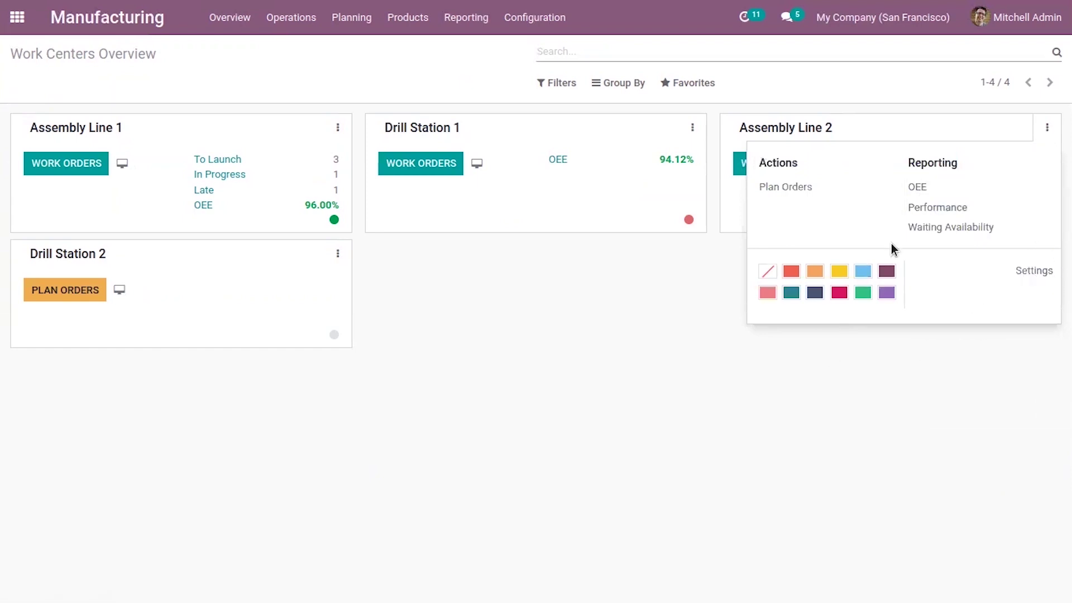
click(1026, 274)
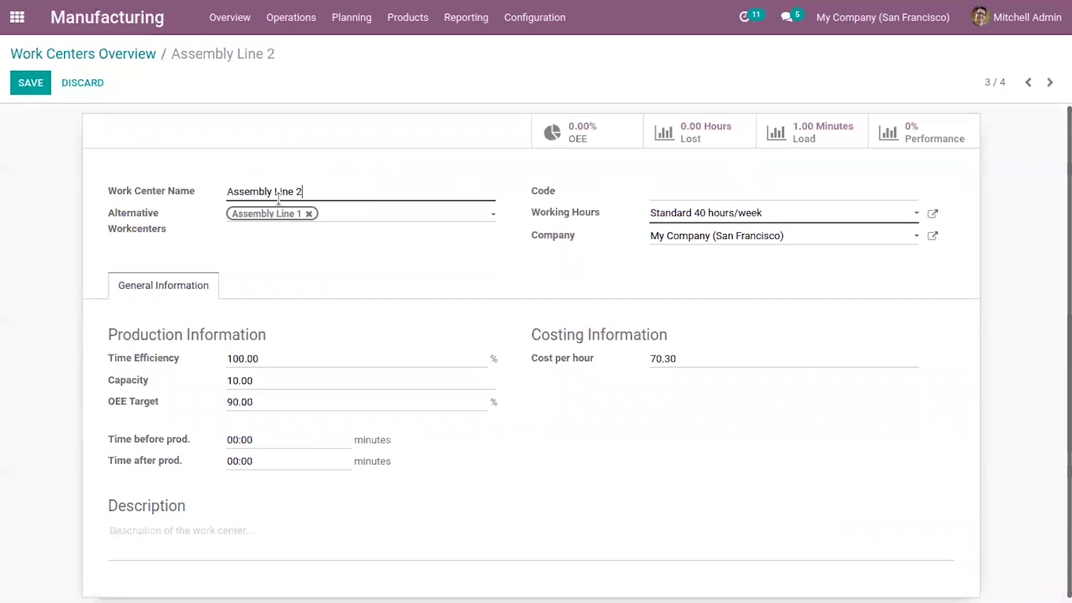
click(312, 216)
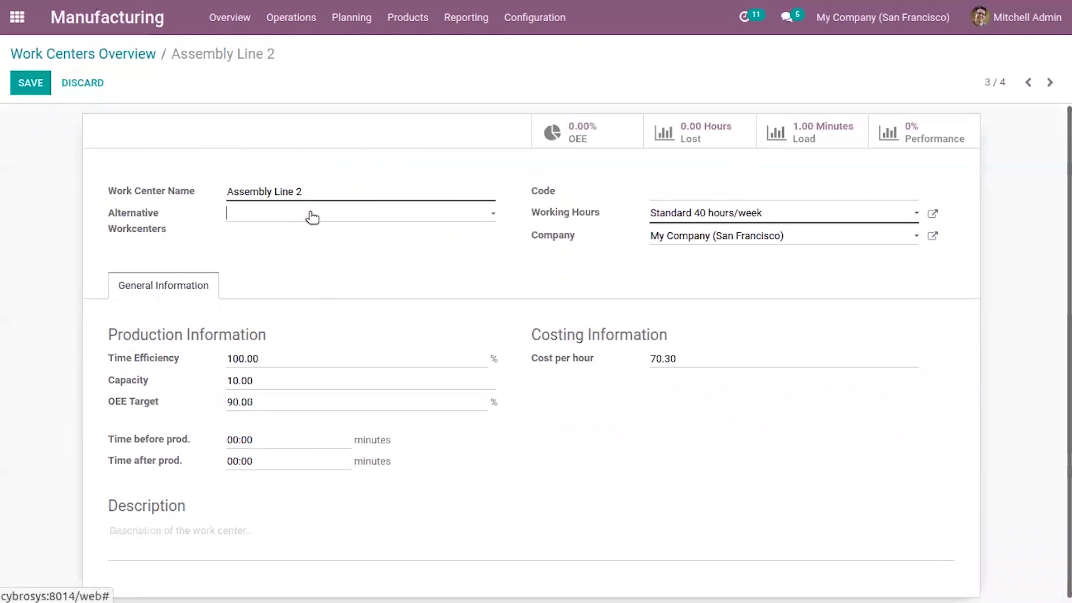
click(311, 215)
click(309, 277)
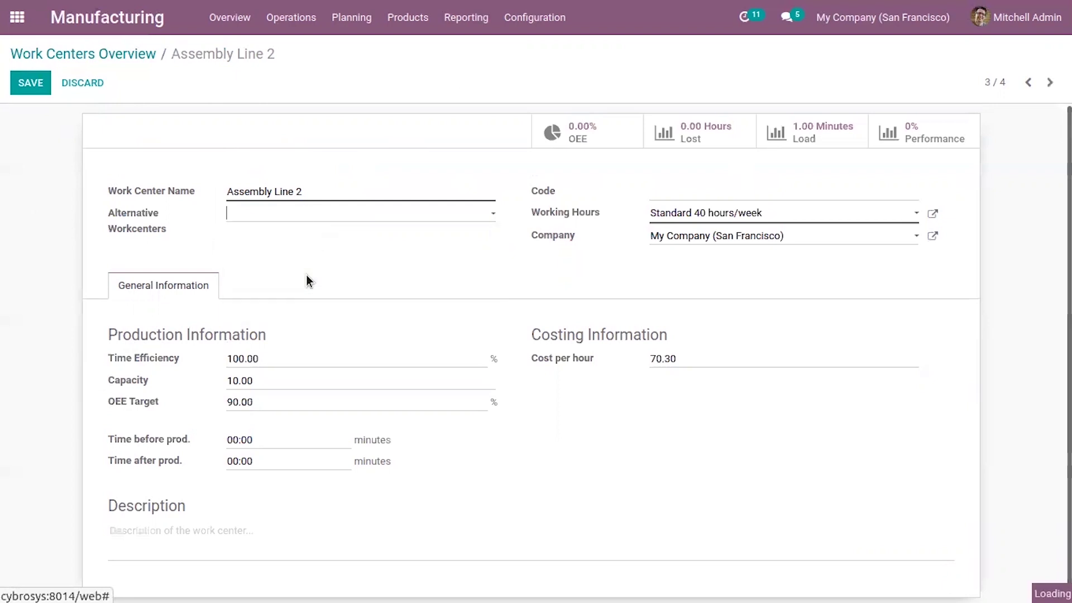
click(24, 93)
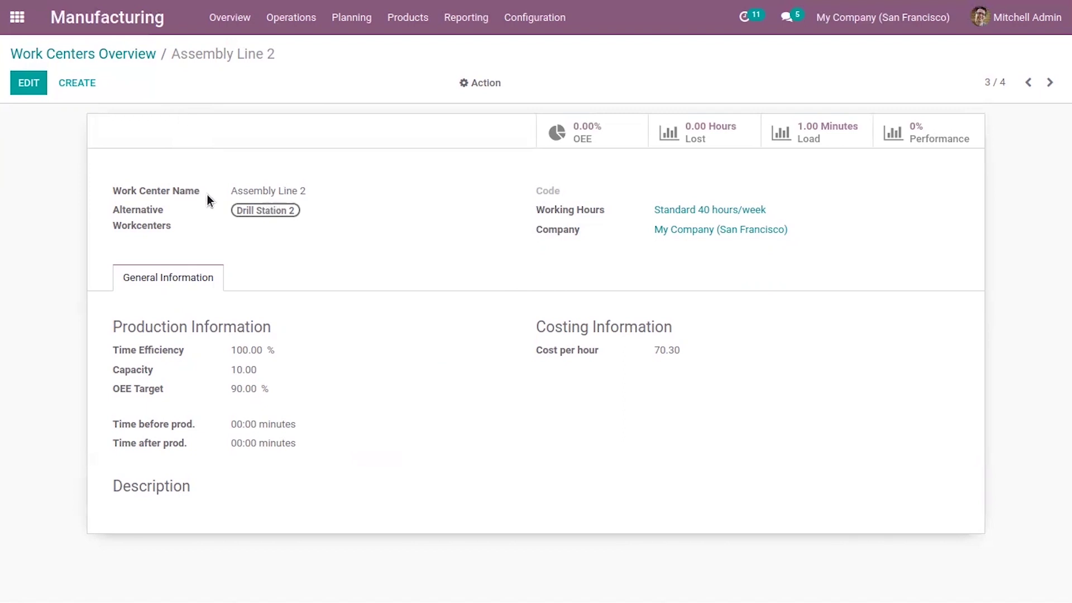
Go back to the Work Centers Overview and glance at the Assembly Line 1 card's options.
click(110, 54)
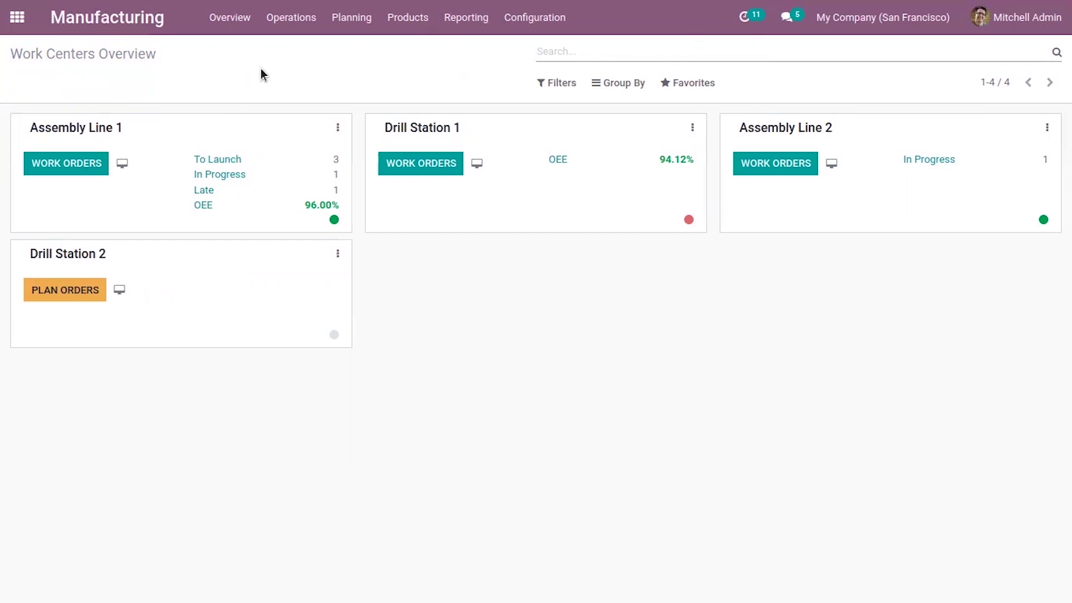
click(337, 128)
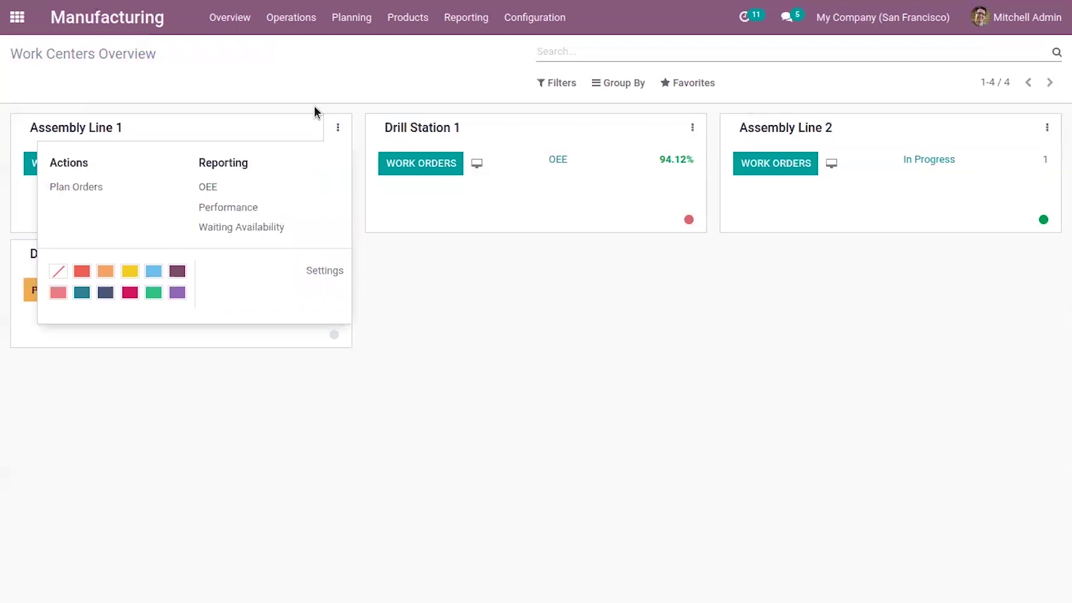
click(337, 129)
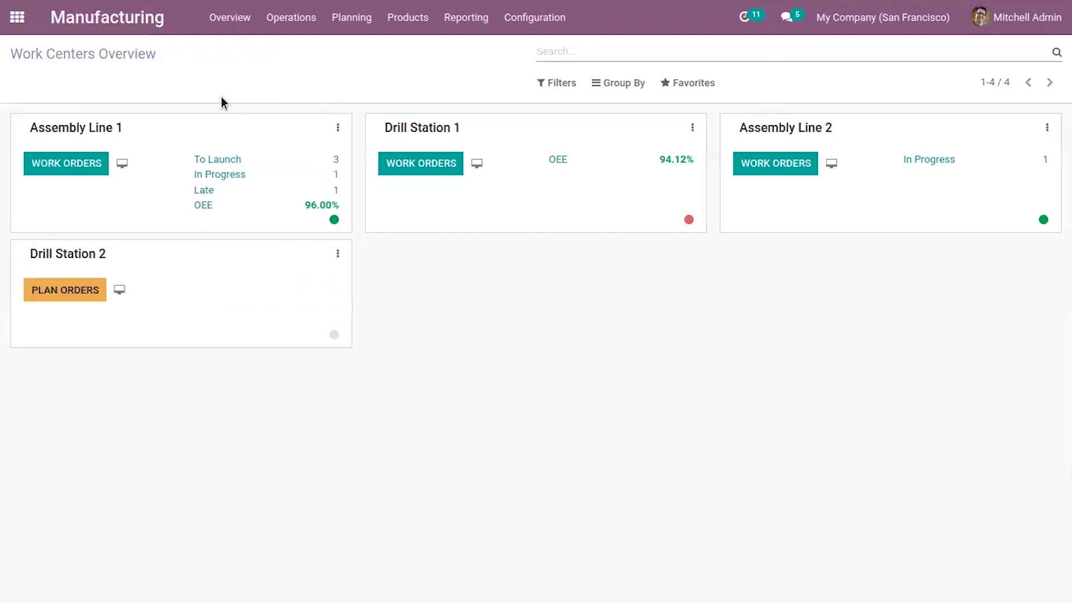